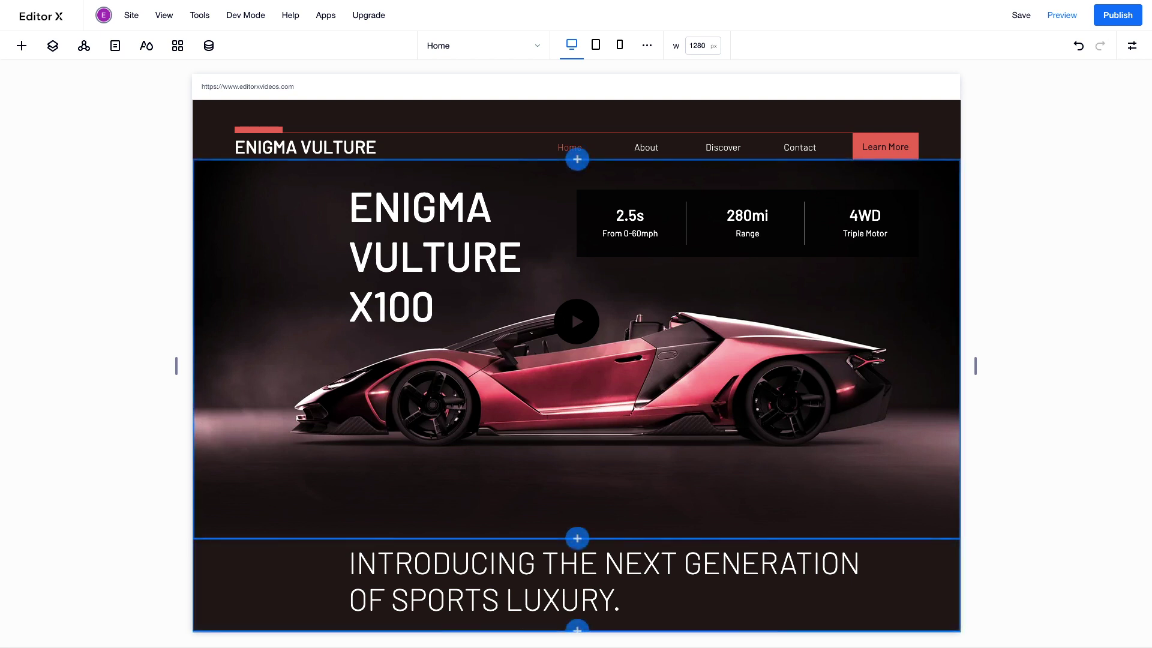
# - Scroll through the home page and open the Layers panel
pyautogui.scroll(-5, 575, 366)
pyautogui.scroll(-20, 575, 366)
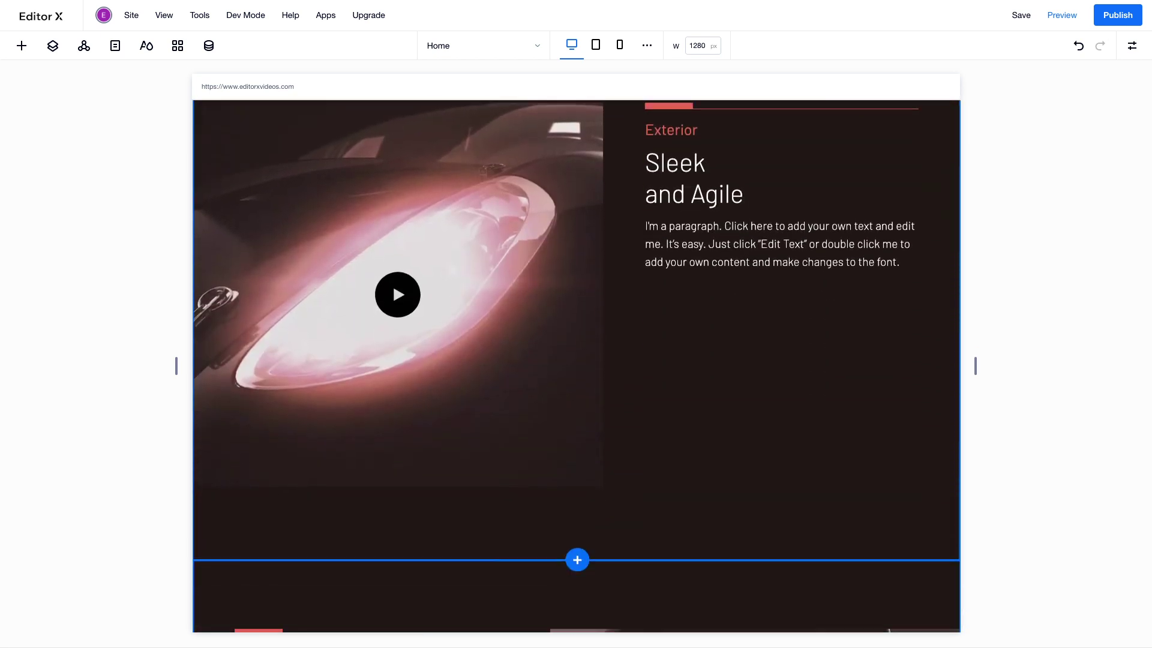
pyautogui.scroll(-6, 576, 366)
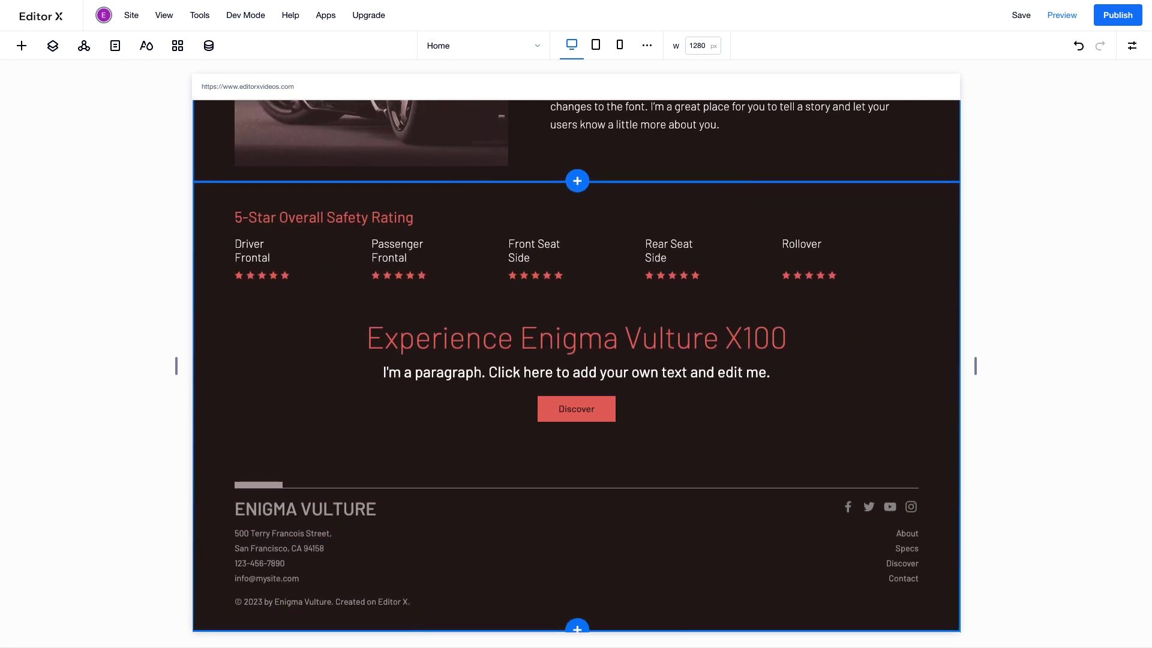
pyautogui.scroll(20, 575, 366)
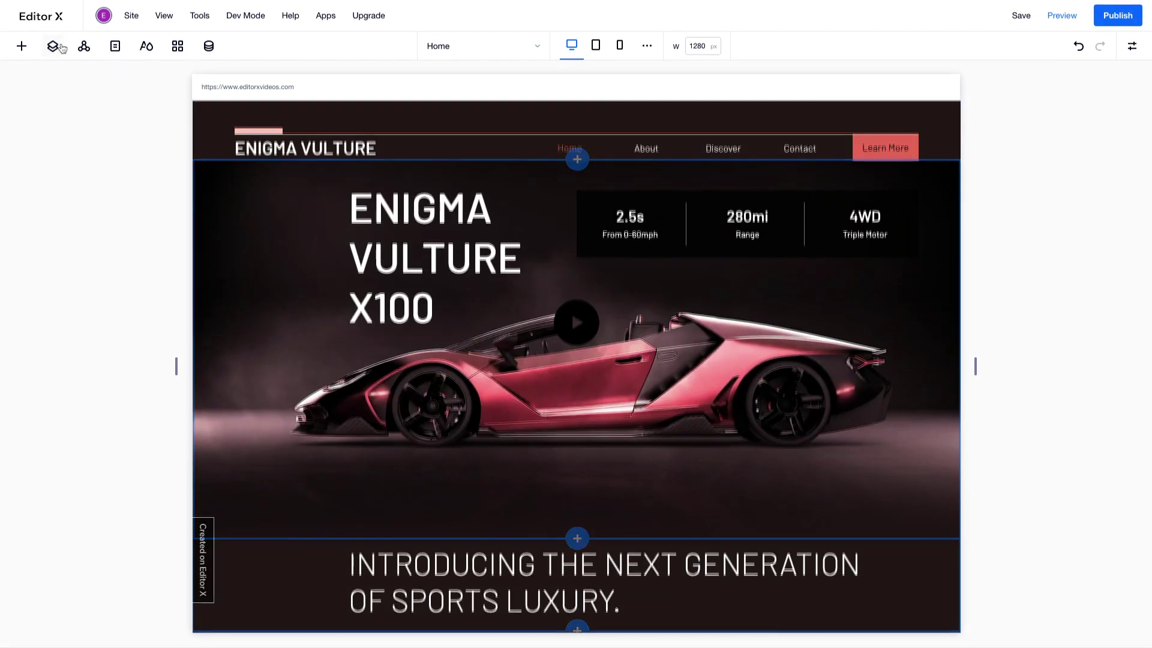
pyautogui.click(57, 46)
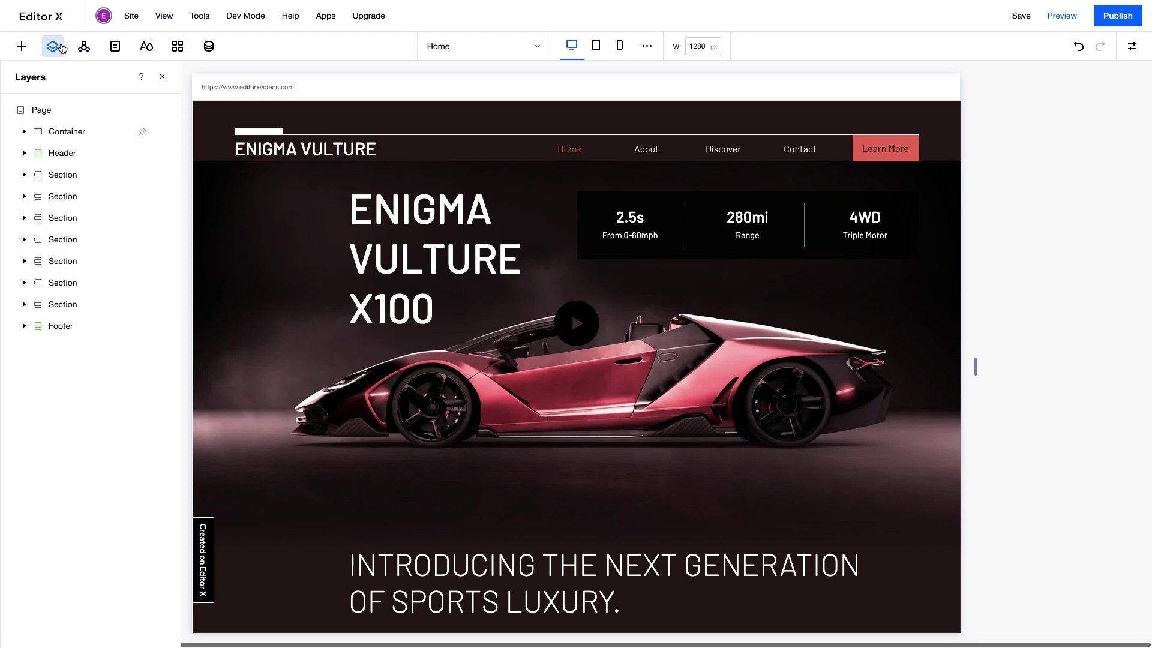
# - Expand and select the hero Section to reveal its heading, Container, Image and VideoBox layers
pyautogui.click(25, 176)
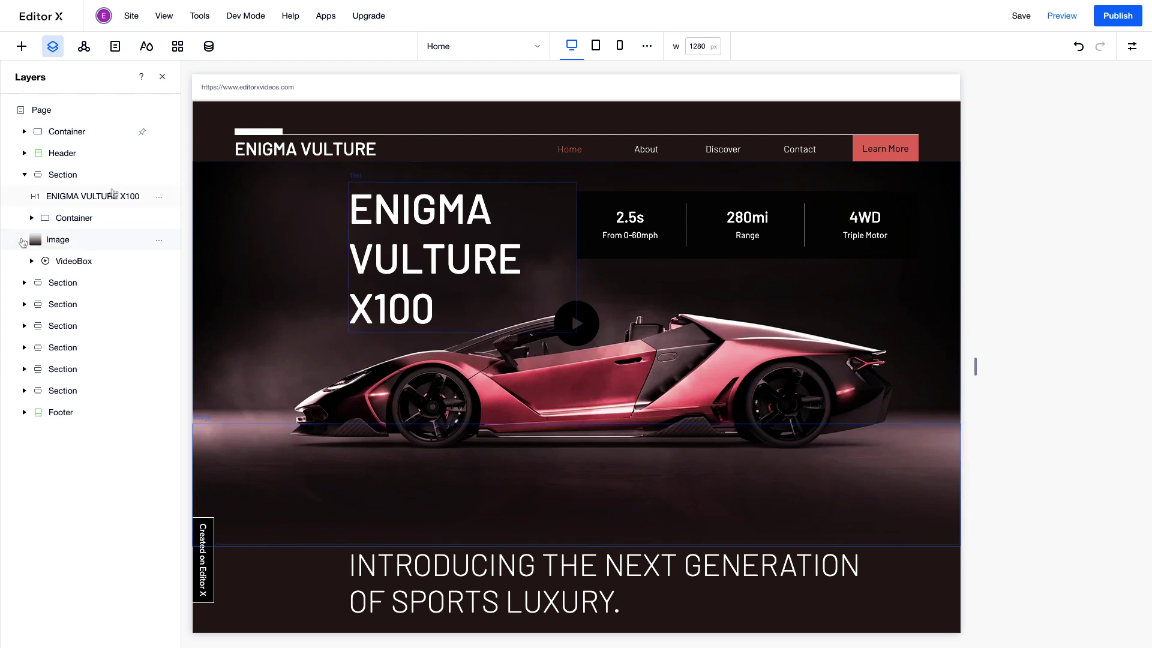
pyautogui.click(110, 177)
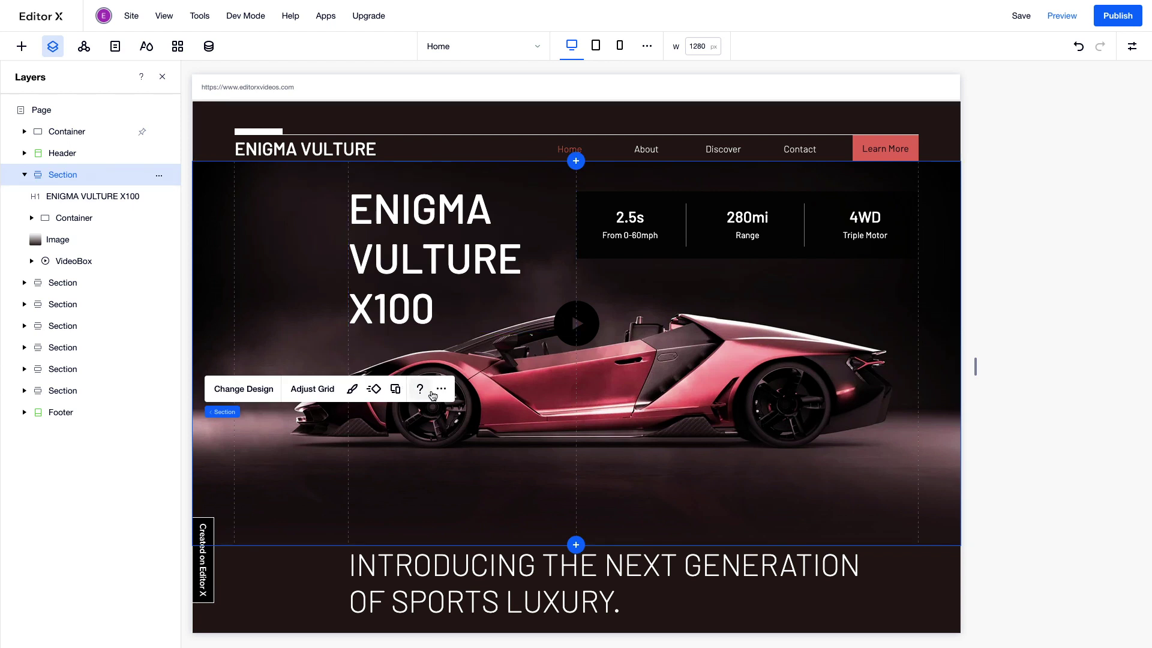
pyautogui.click(441, 389)
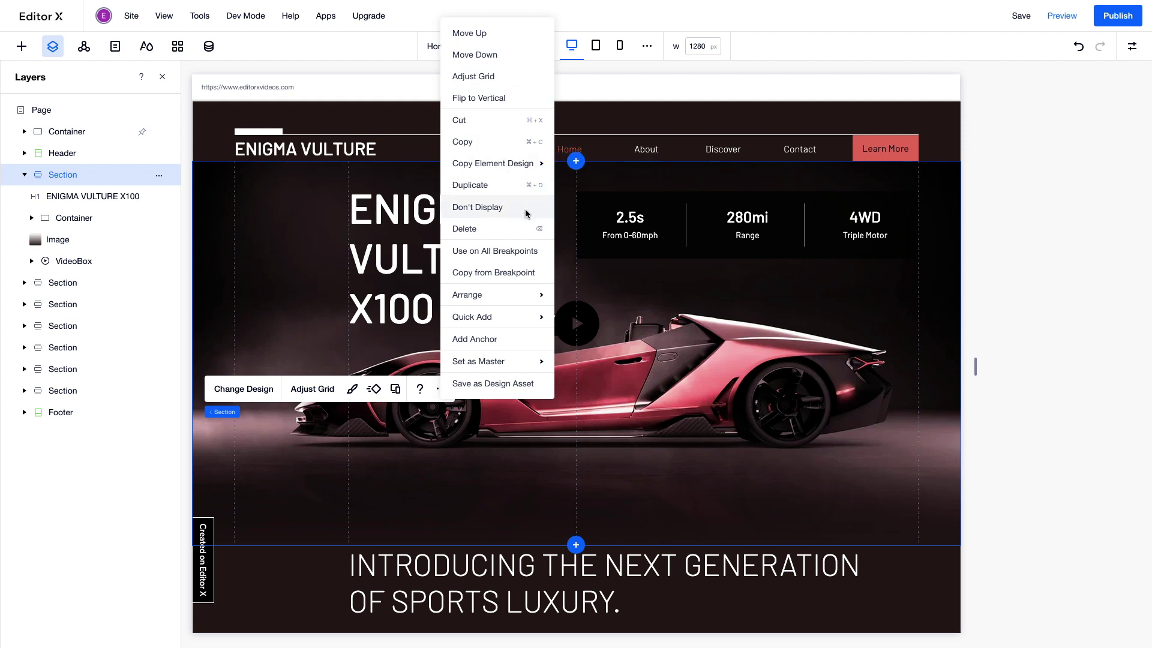
pyautogui.click(140, 484)
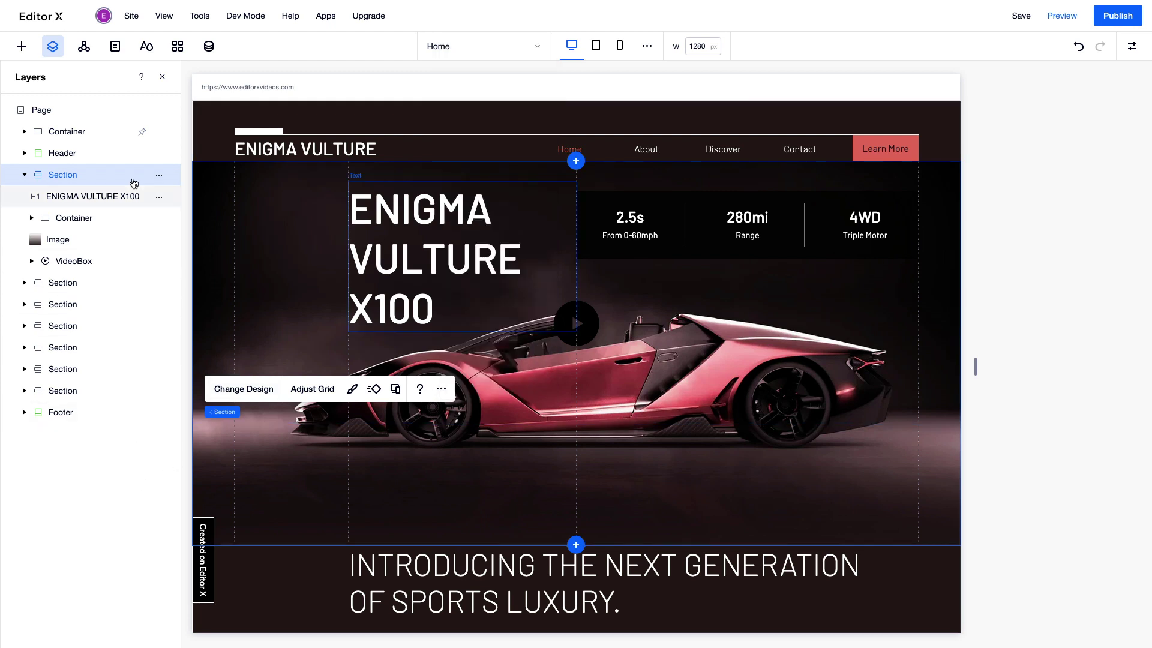
# - Add a new main page named 'Specs' and close the Site Pages panel
pyautogui.click(117, 54)
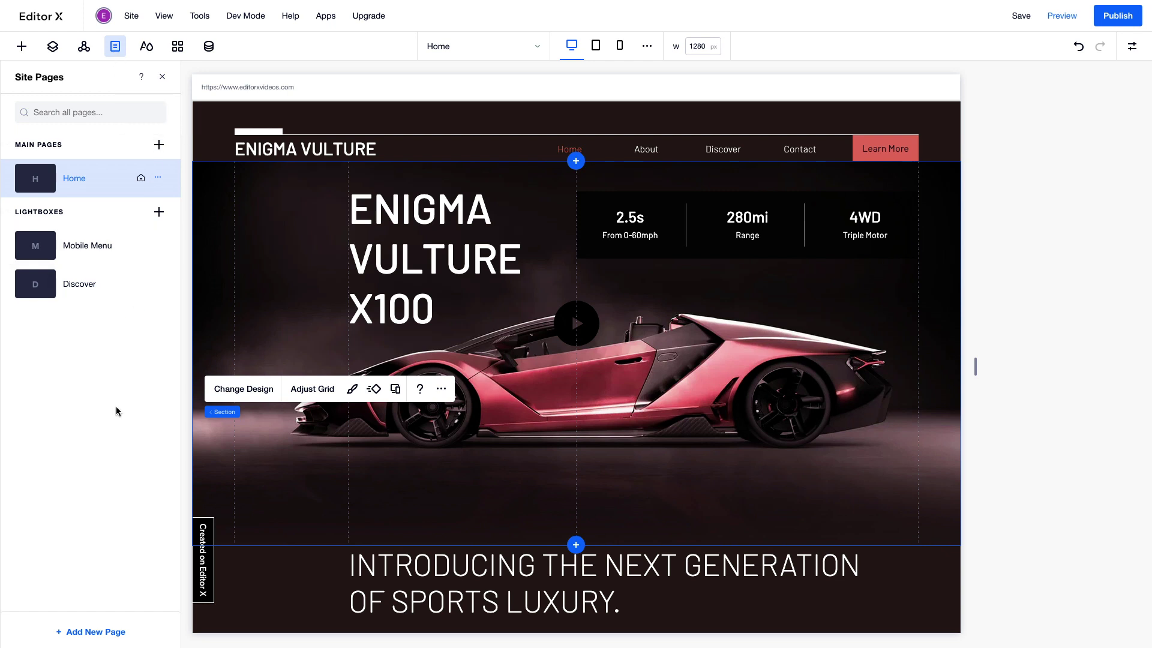
pyautogui.click(97, 634)
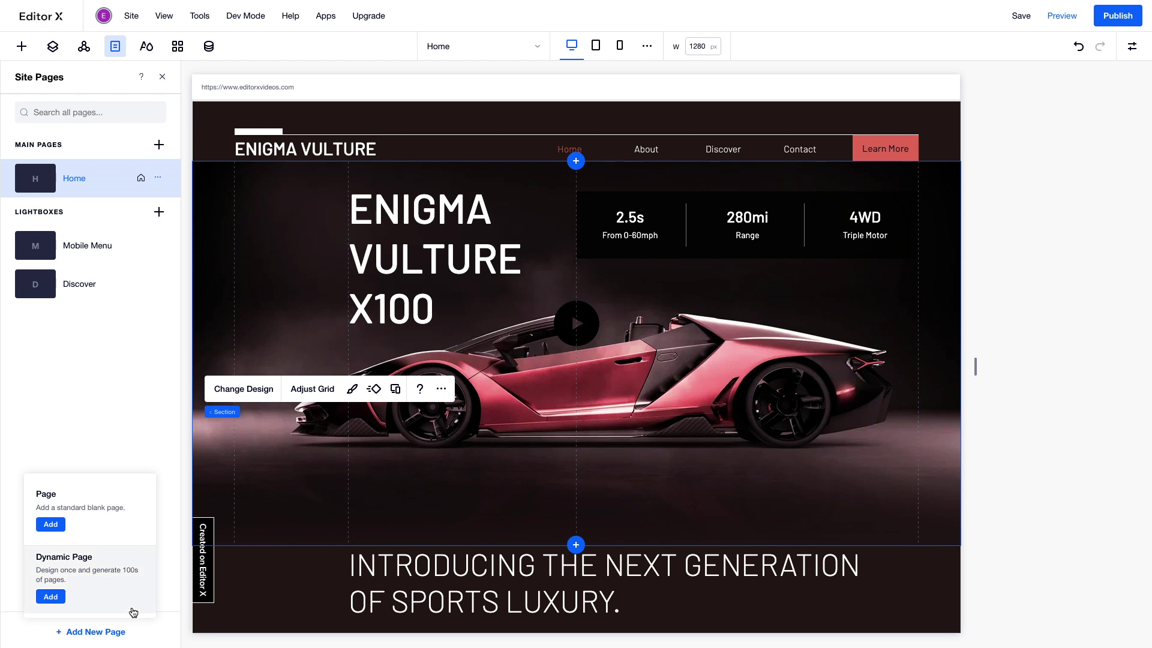
pyautogui.click(159, 145)
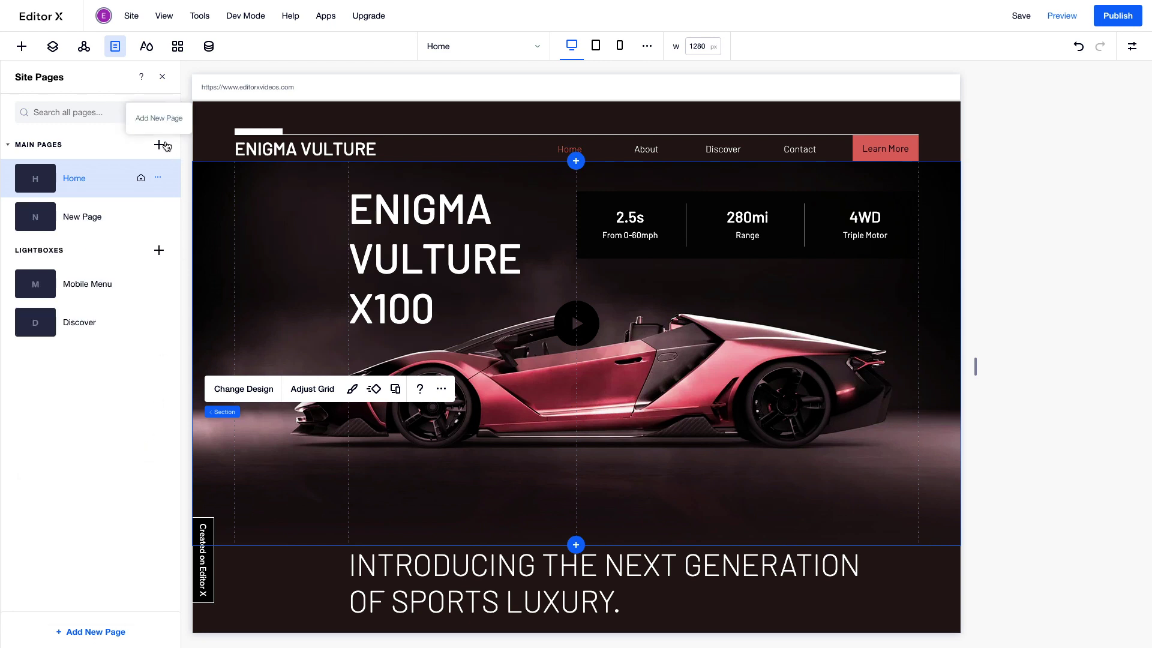
pyautogui.write('Specs')
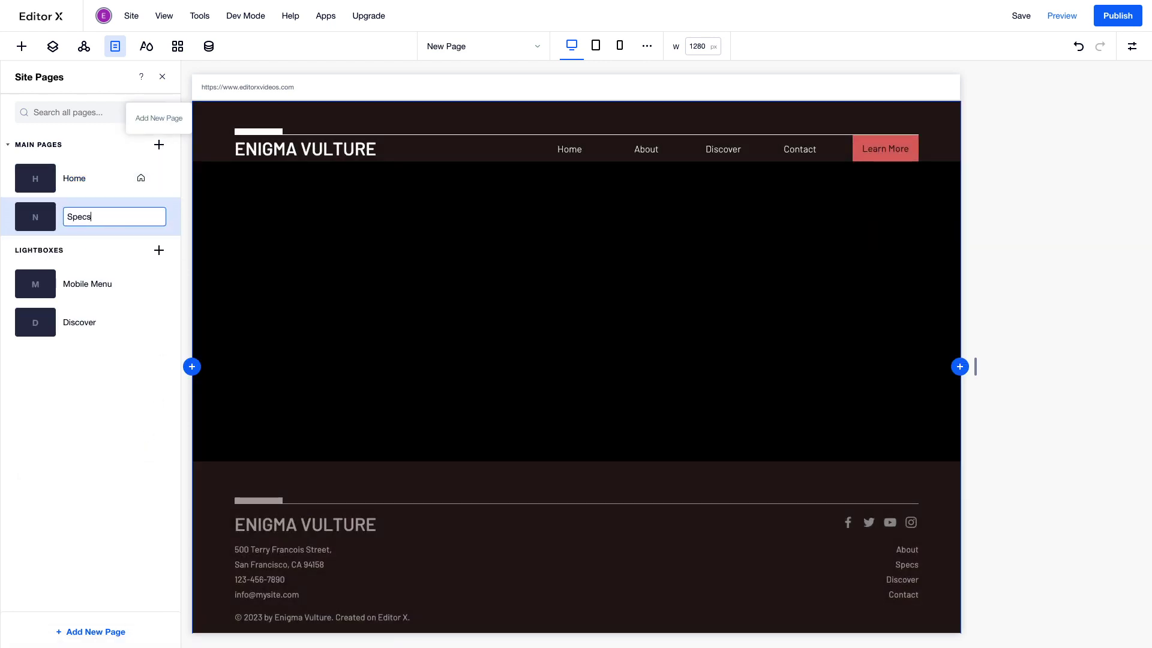
pyautogui.press('Return')
pyautogui.click(115, 52)
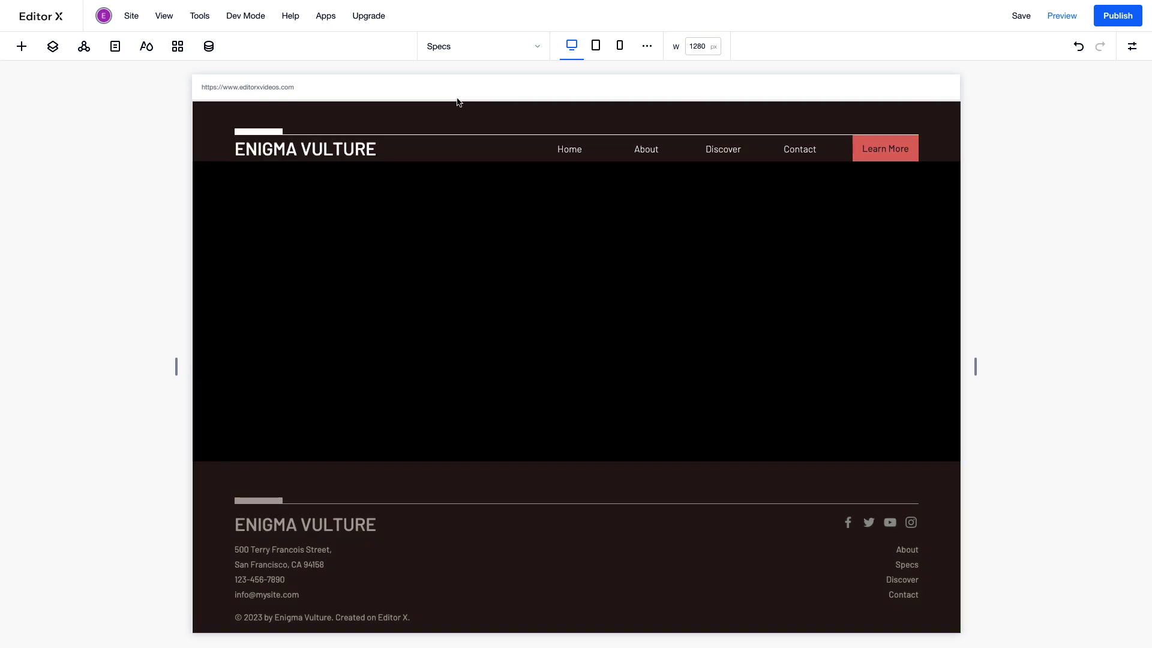
pyautogui.click(472, 48)
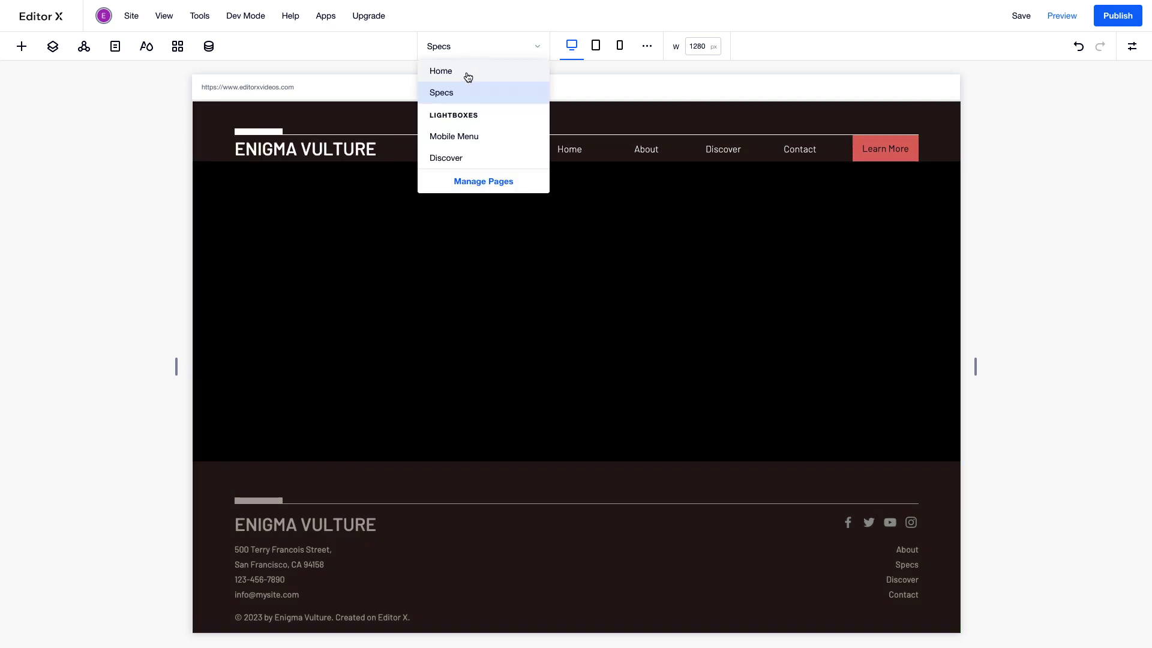
pyautogui.click(466, 72)
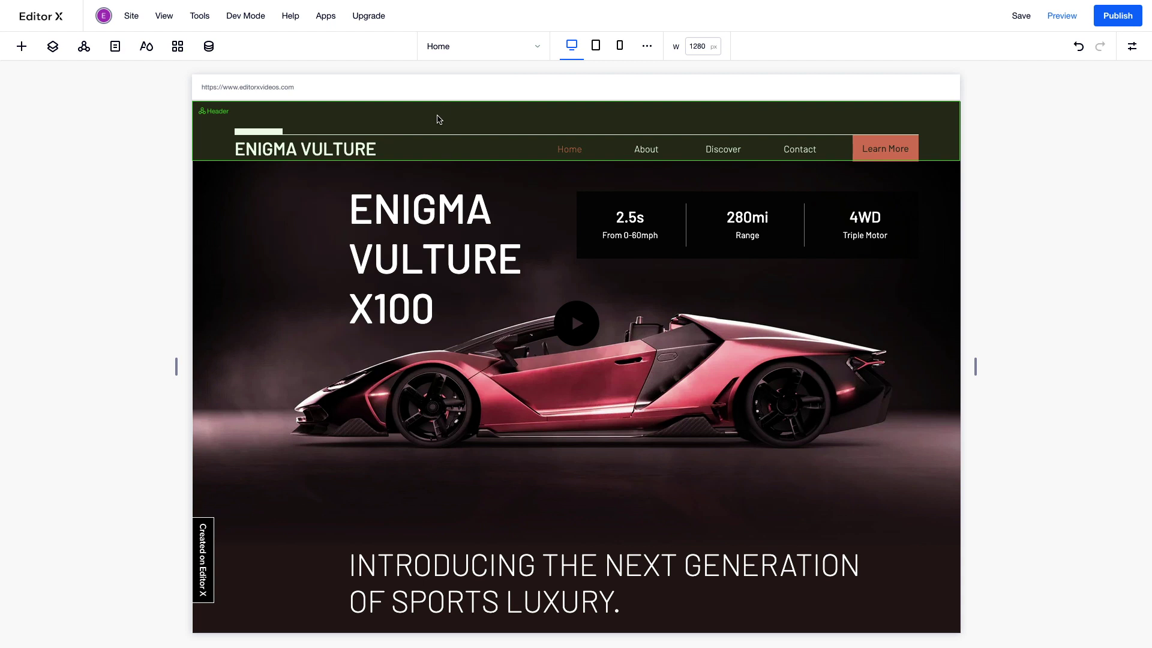
pyautogui.click(477, 55)
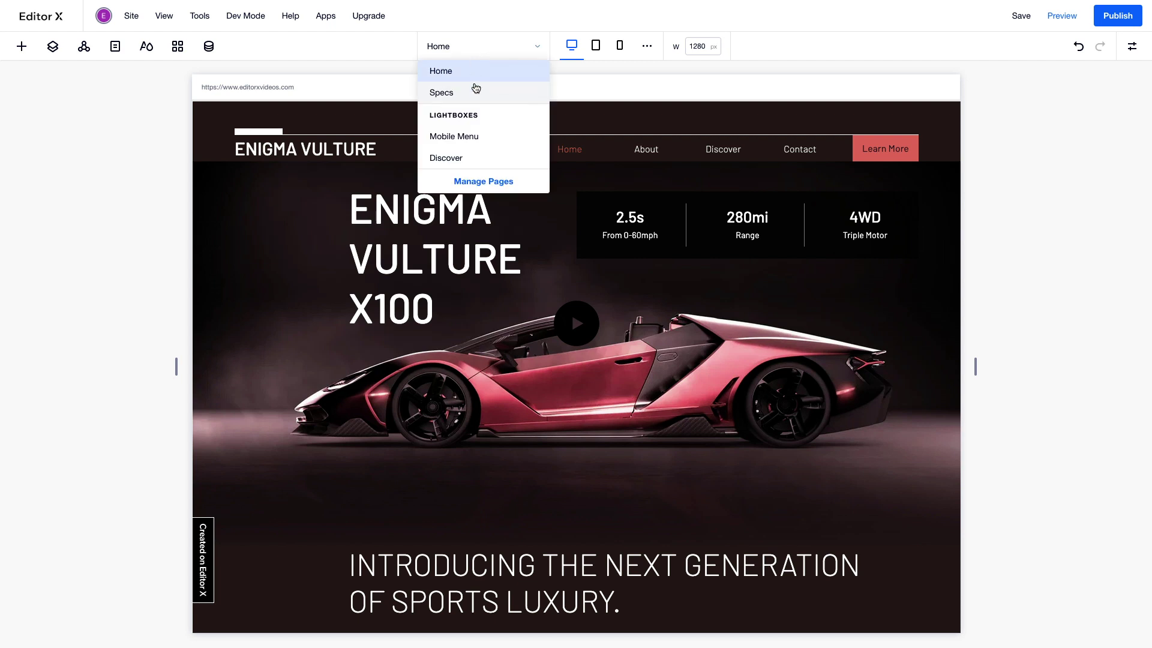
pyautogui.click(474, 95)
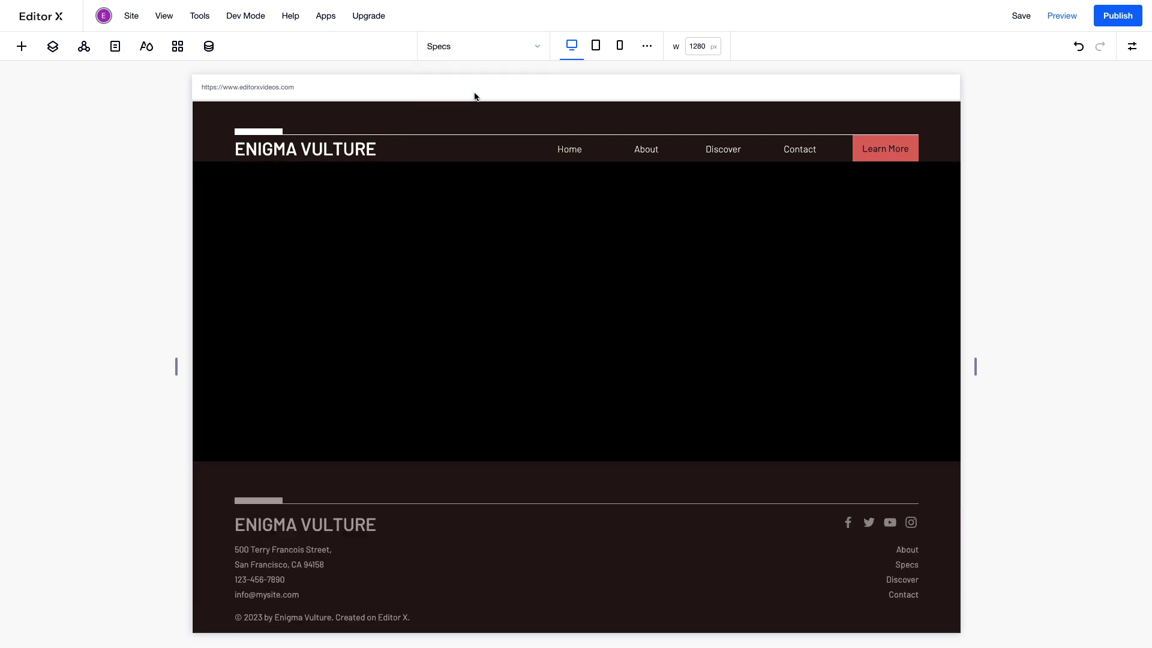
pyautogui.click(567, 369)
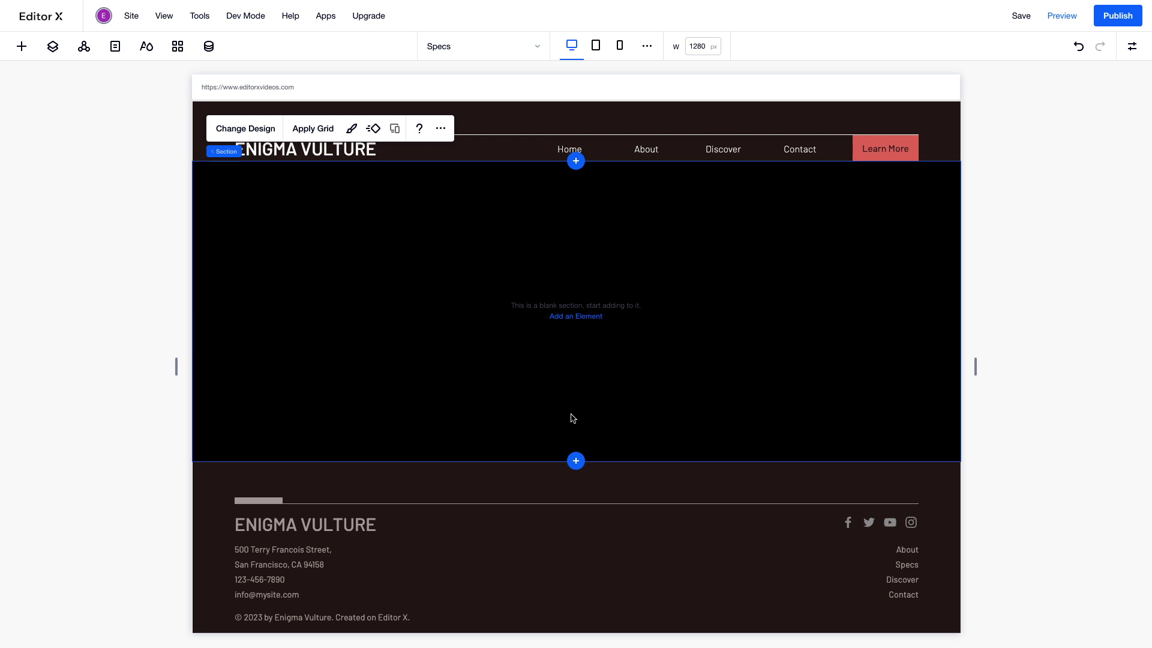
pyautogui.click(577, 466)
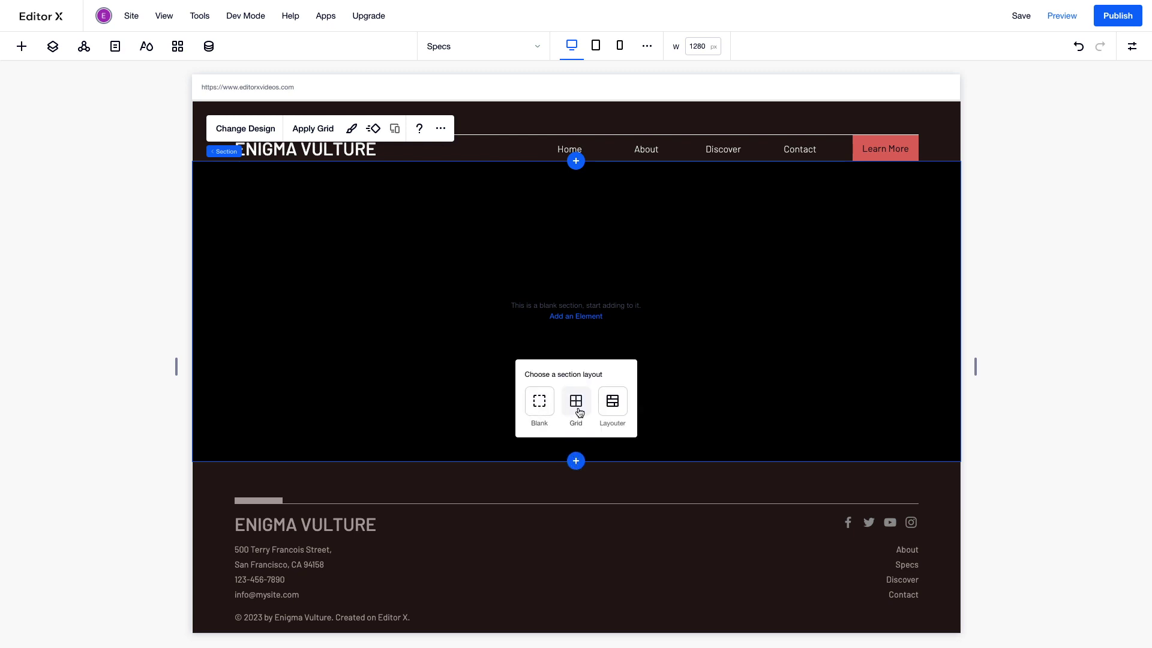
pyautogui.click(612, 403)
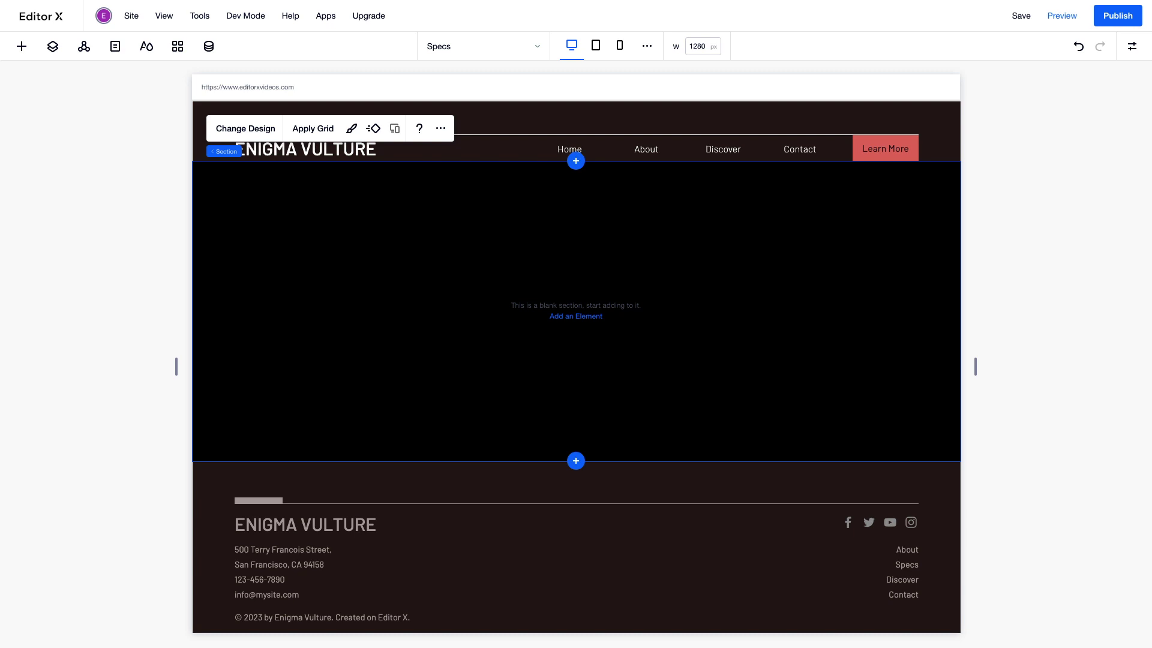
pyautogui.click(22, 46)
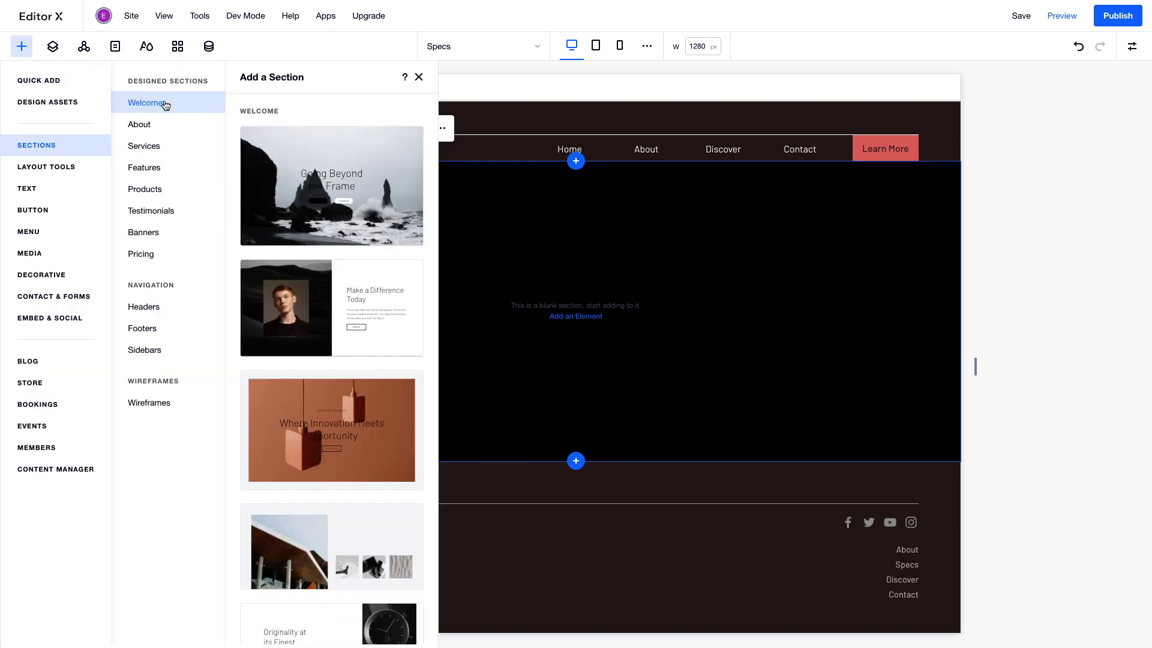
pyautogui.click(169, 125)
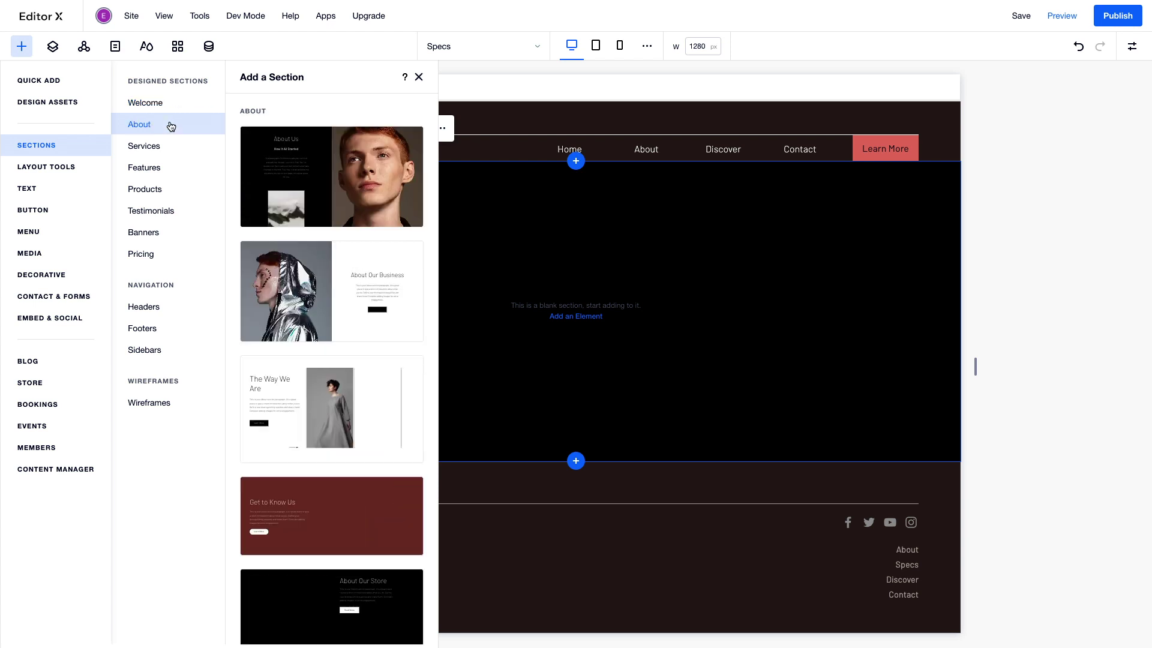
pyautogui.click(176, 168)
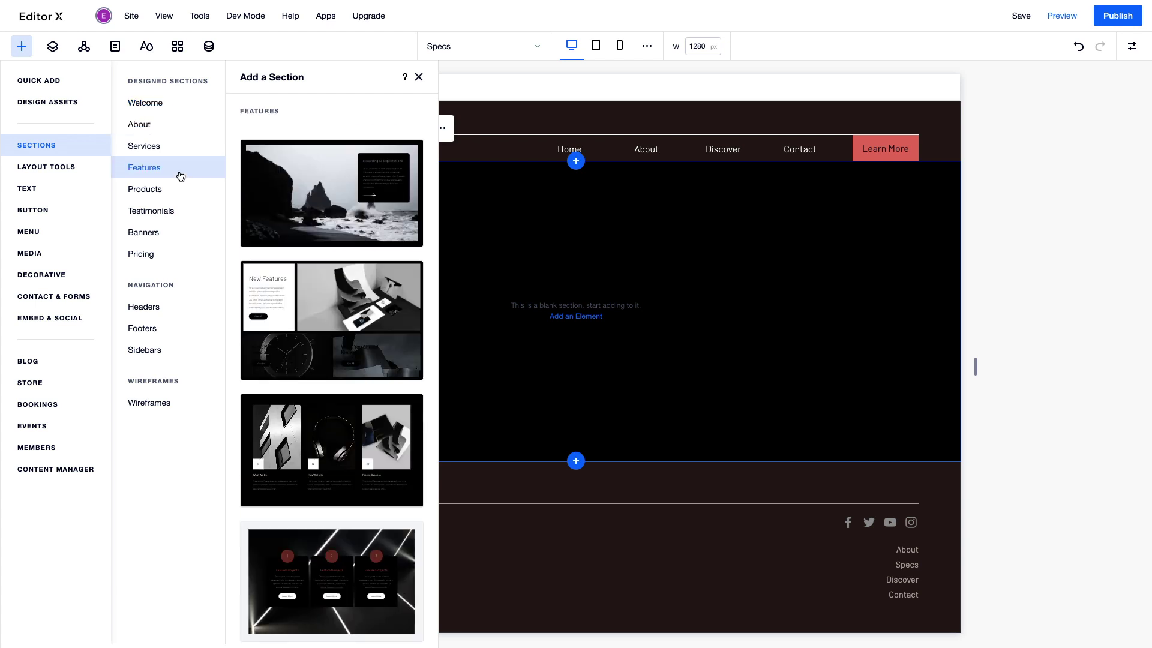
pyautogui.click(189, 211)
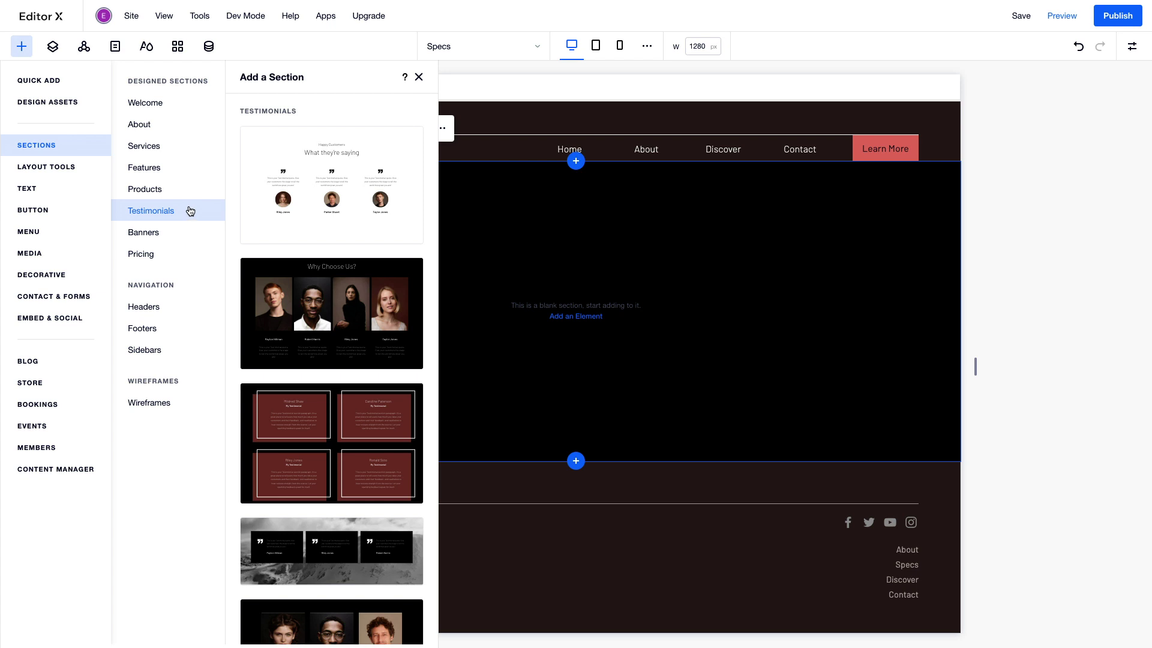
pyautogui.click(21, 46)
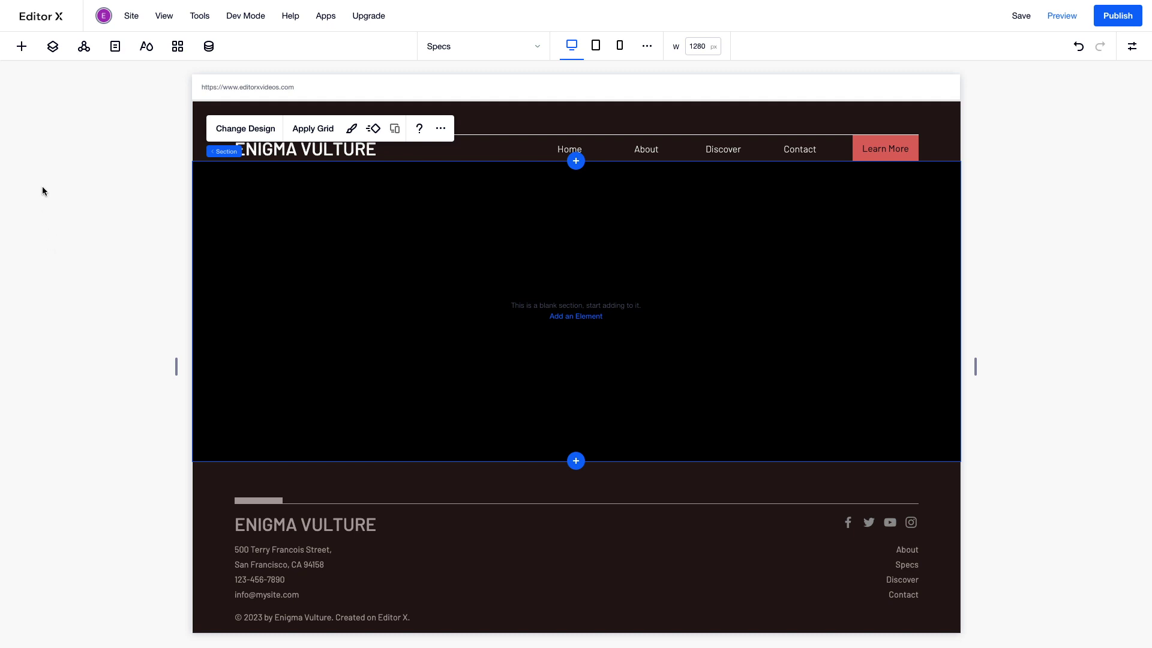
# - Add BG.jpg from Site Files to the blank section and stretch it full width
pyautogui.click(21, 46)
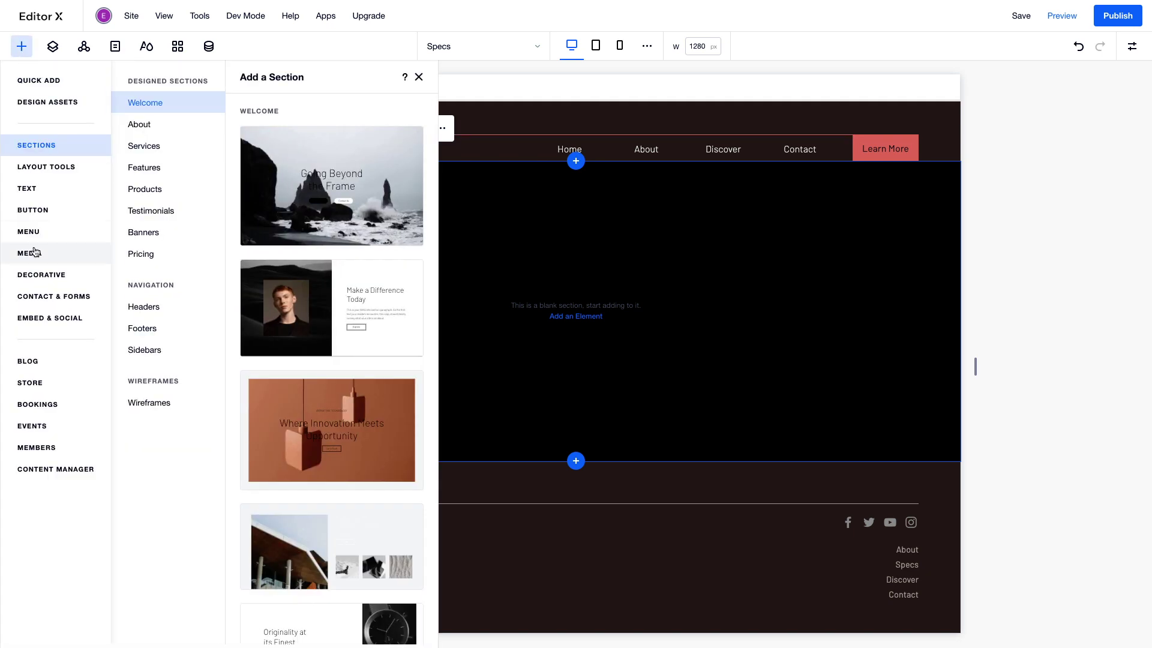
pyautogui.click(34, 254)
pyautogui.click(250, 142)
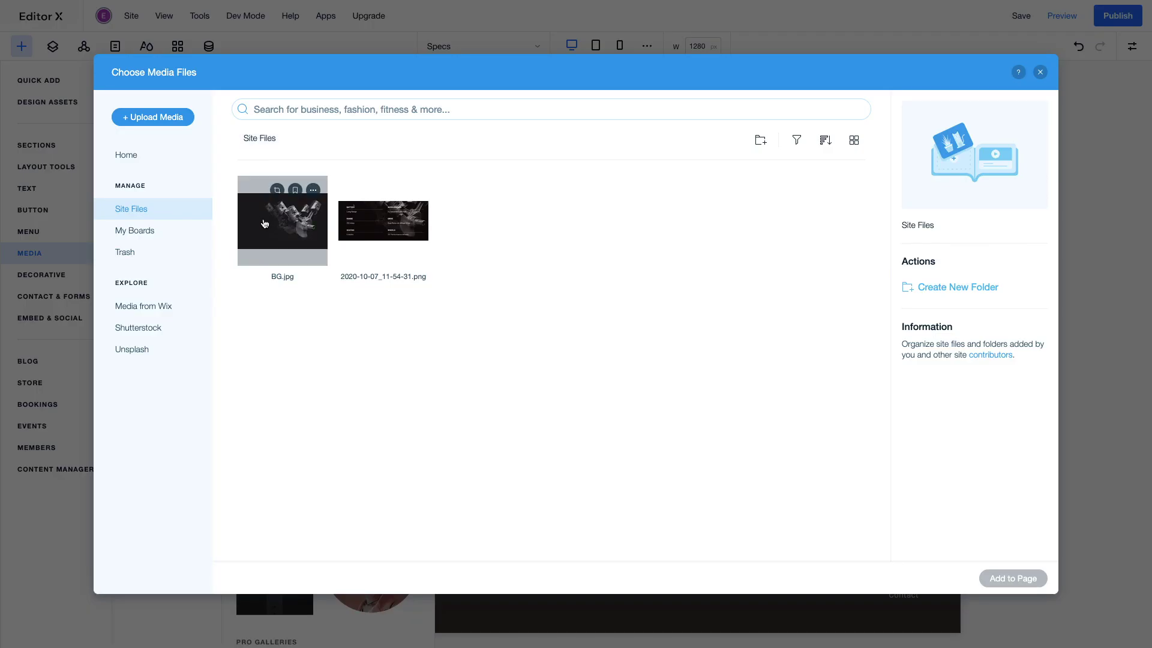
pyautogui.click(265, 223)
pyautogui.click(1001, 580)
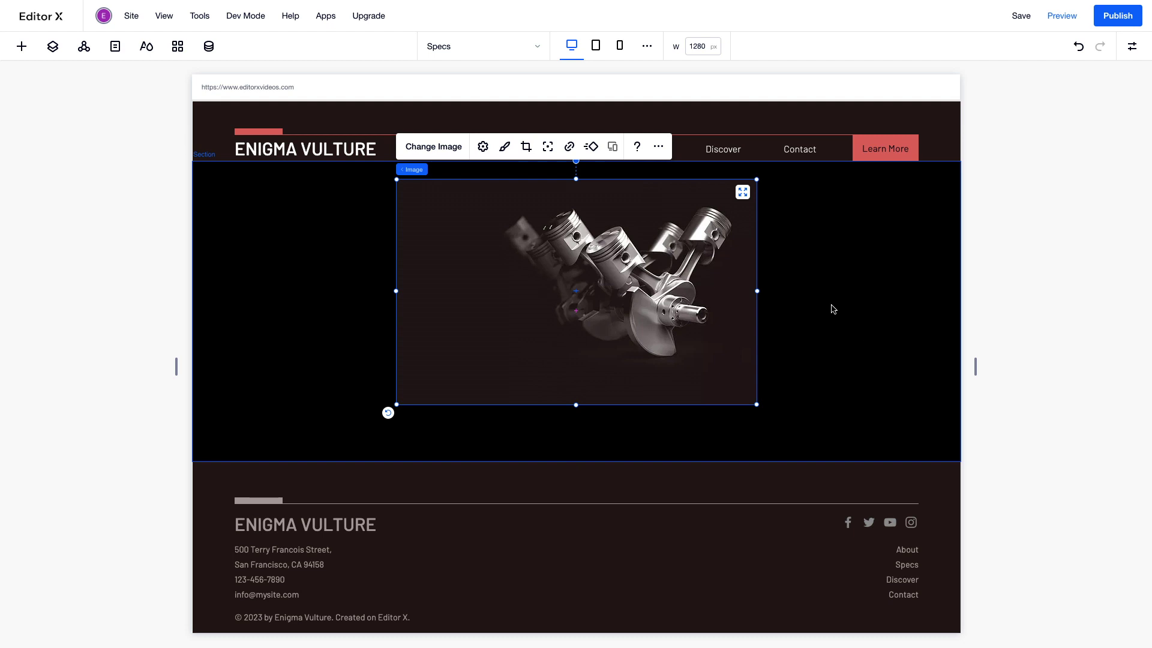
pyautogui.click(744, 194)
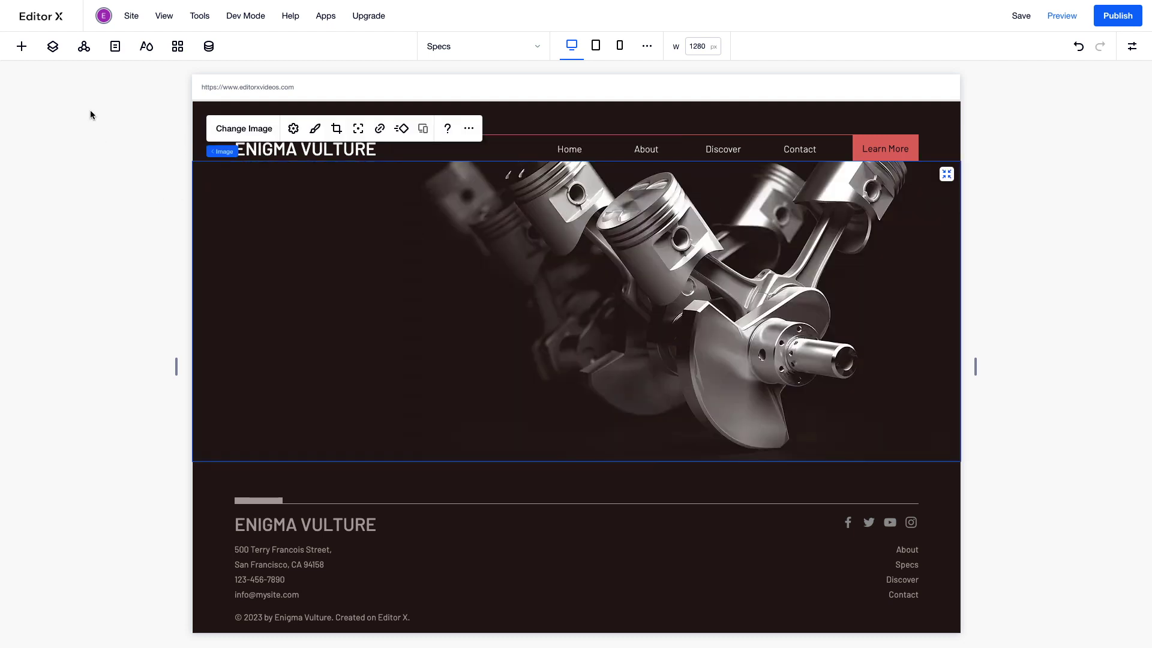
# - Add an empty Container from Quick Add over the BG.jpg image and show the layers
pyautogui.click(21, 47)
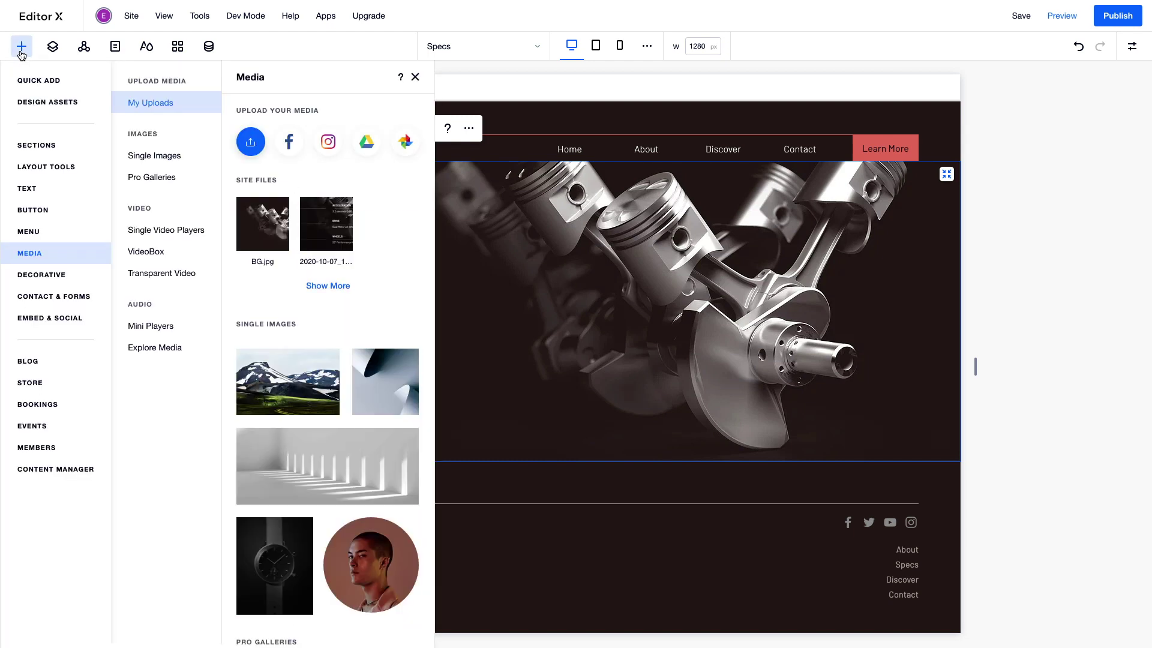
pyautogui.click(31, 80)
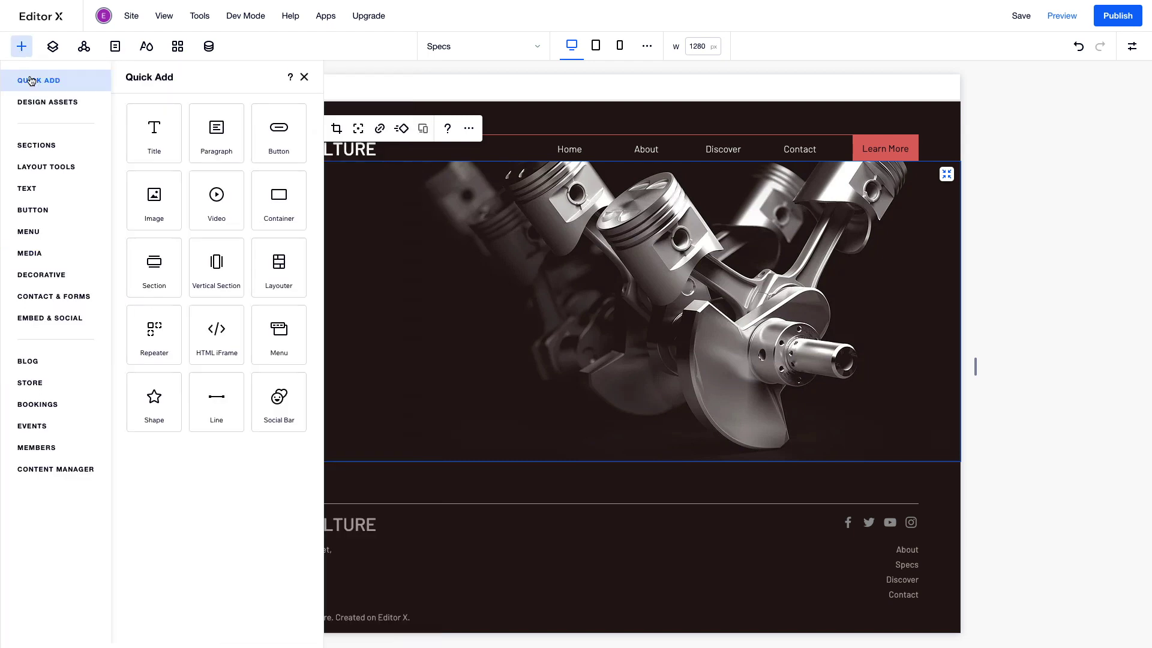
pyautogui.click(278, 200)
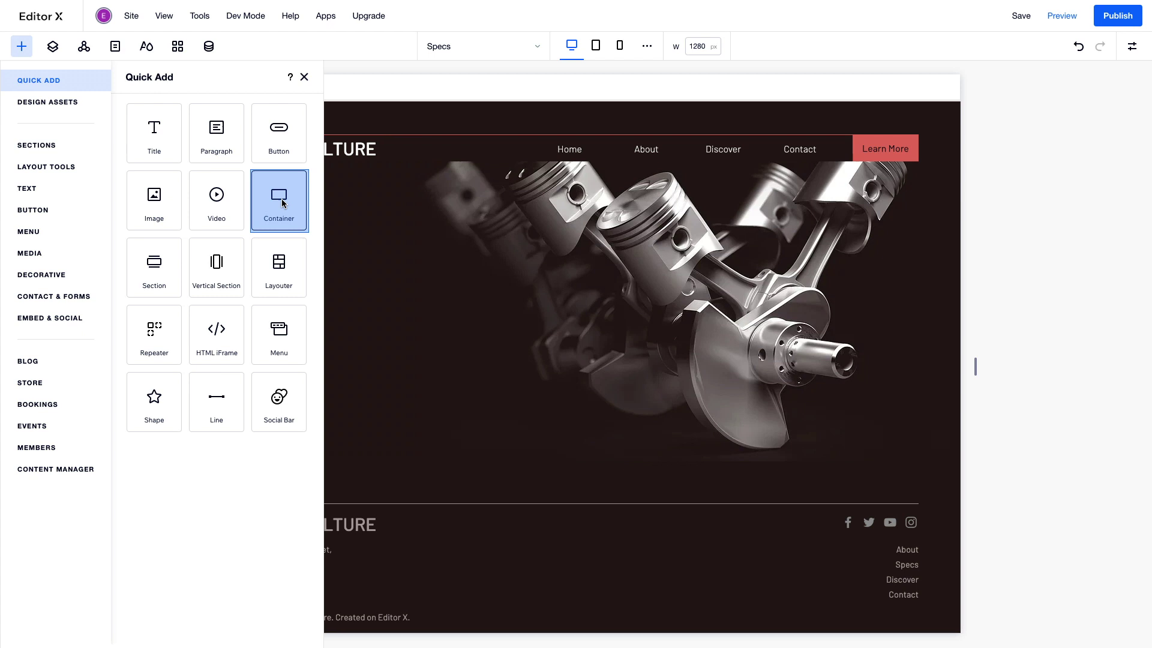
pyautogui.click(53, 48)
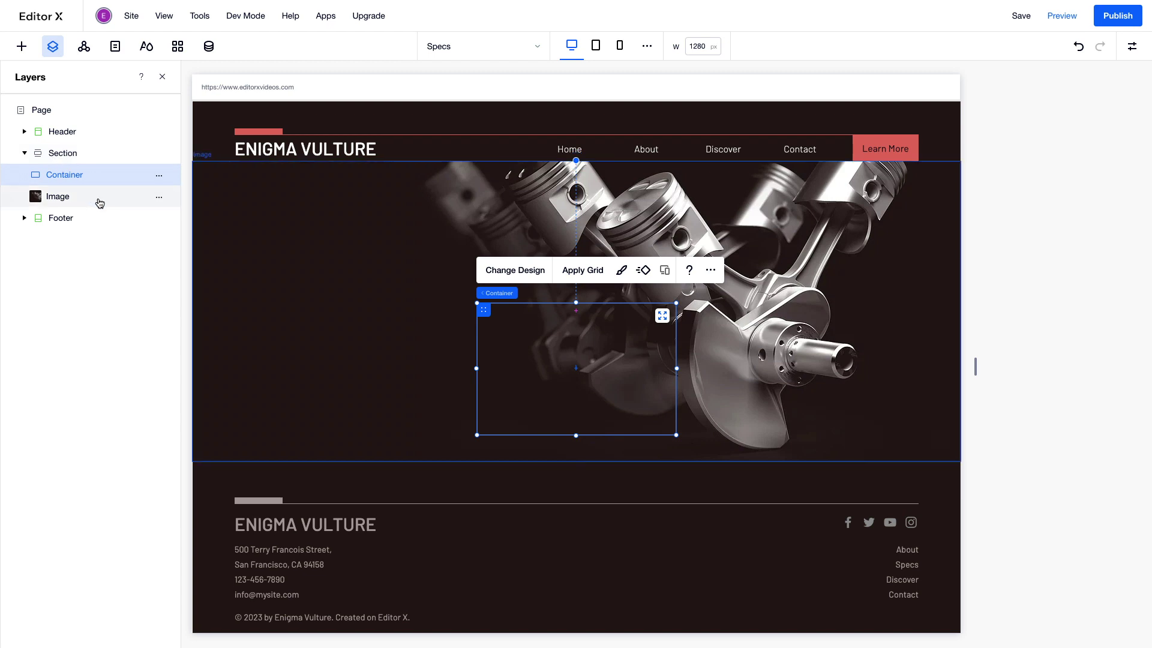
# - Move the container to the section's left edge, undoing an accidental canvas resize
pyautogui.moveTo(512, 361); pyautogui.dragTo(365, 310)
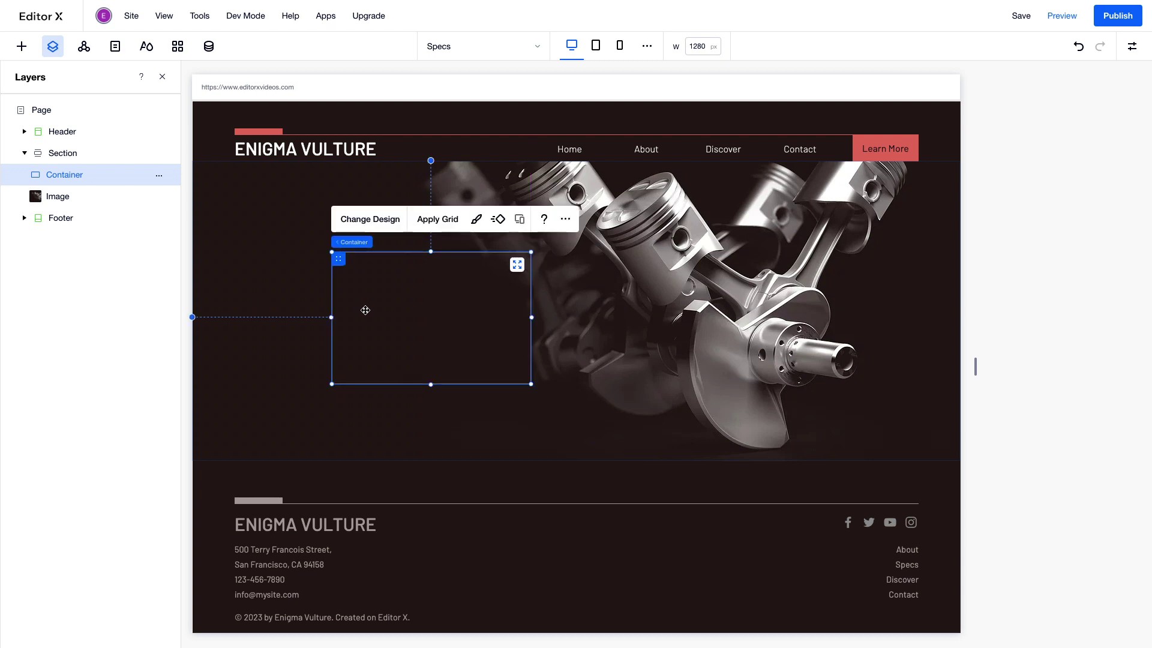
pyautogui.moveTo(975, 365); pyautogui.dragTo(893, 360)
pyautogui.hotkey('ctrl', 'z')
pyautogui.click(499, 342)
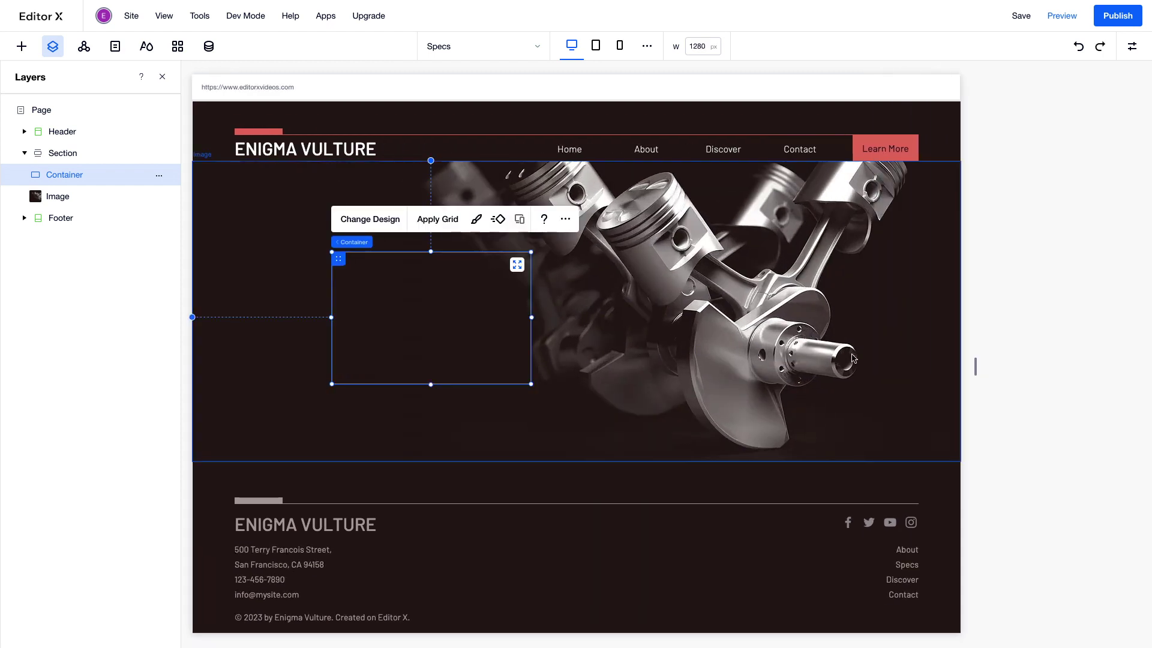
pyautogui.moveTo(499, 343)
pyautogui.mouseDown()
pyautogui.moveTo(401, 336)
pyautogui.moveTo(617, 316)
pyautogui.mouseUp()
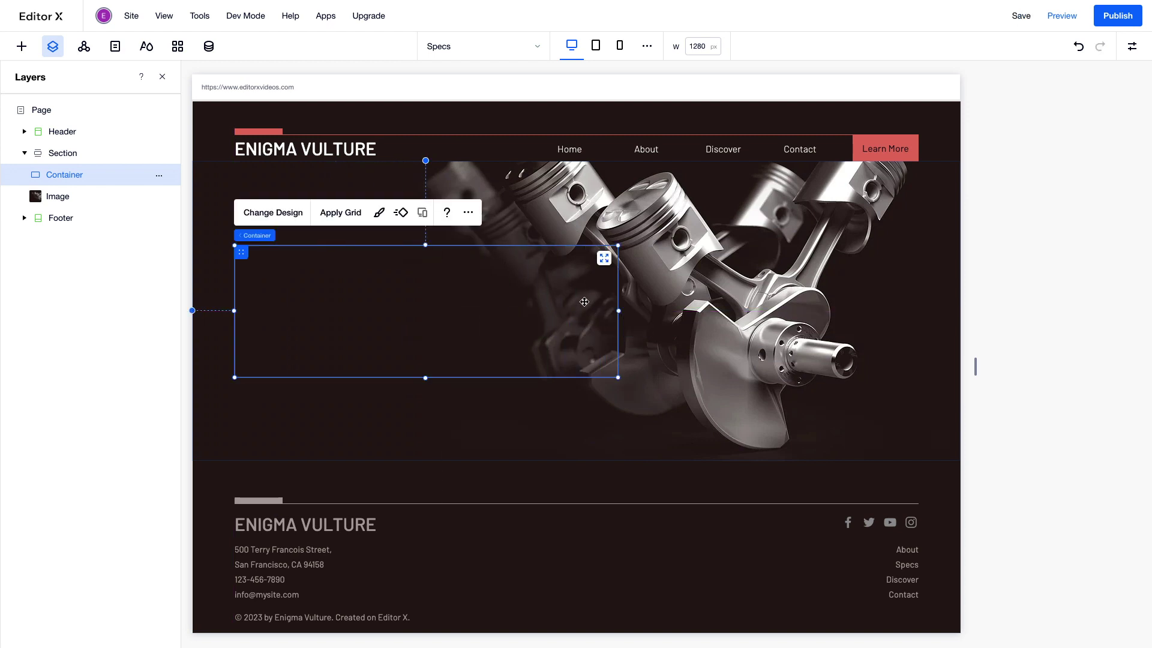
# - Give the container a black background fill at about 50% opacity
pyautogui.click(379, 212)
pyautogui.click(720, 294)
pyautogui.click(686, 346)
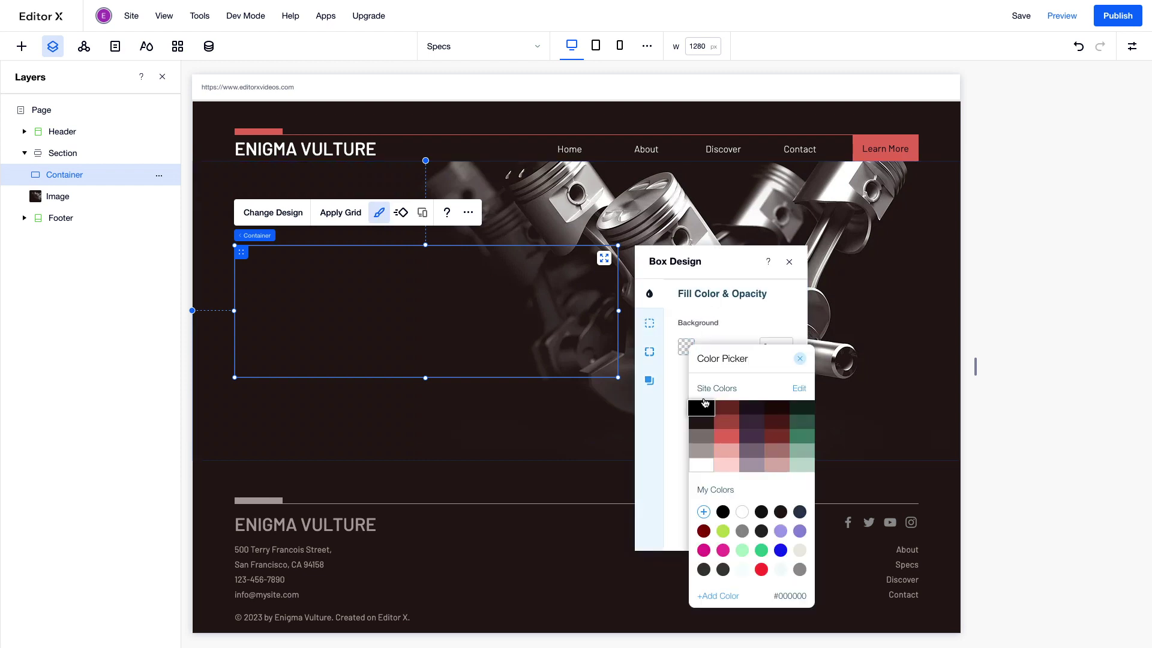
pyautogui.click(700, 408)
pyautogui.click(742, 333)
pyautogui.moveTo(751, 348)
pyautogui.mouseDown()
pyautogui.moveTo(720, 353)
pyautogui.moveTo(728, 354)
pyautogui.mouseUp()
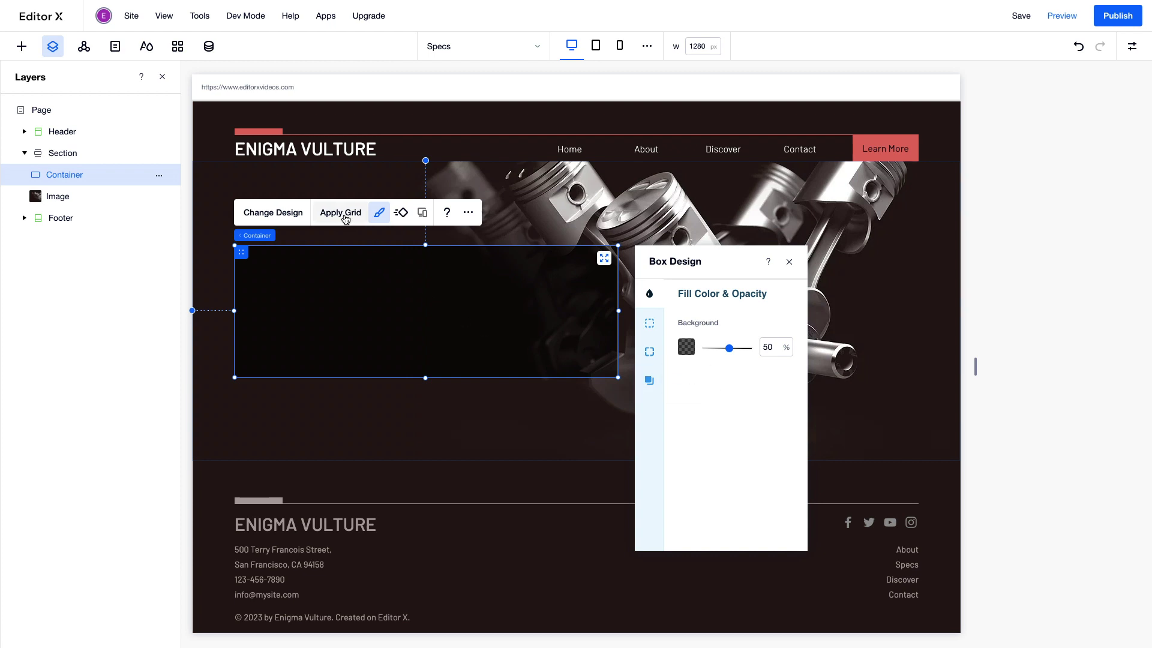
# - Apply a custom grid of 2 columns by 3 rows to the container
pyautogui.click(341, 213)
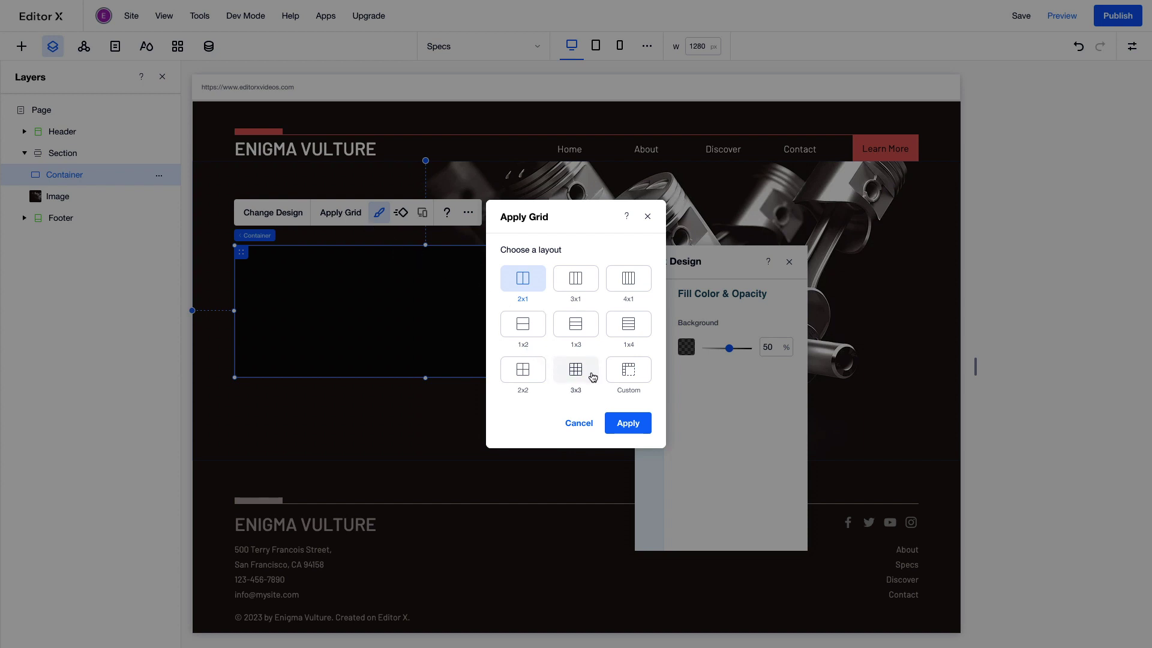
pyautogui.click(626, 375)
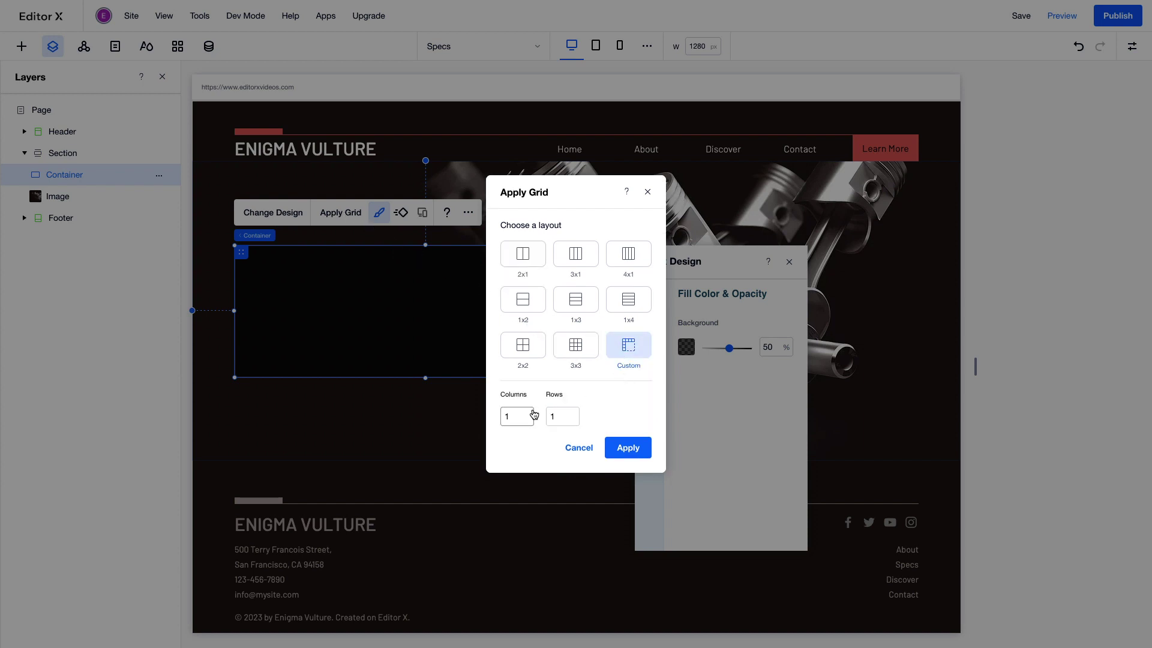
pyautogui.click(514, 415)
pyautogui.click(564, 417)
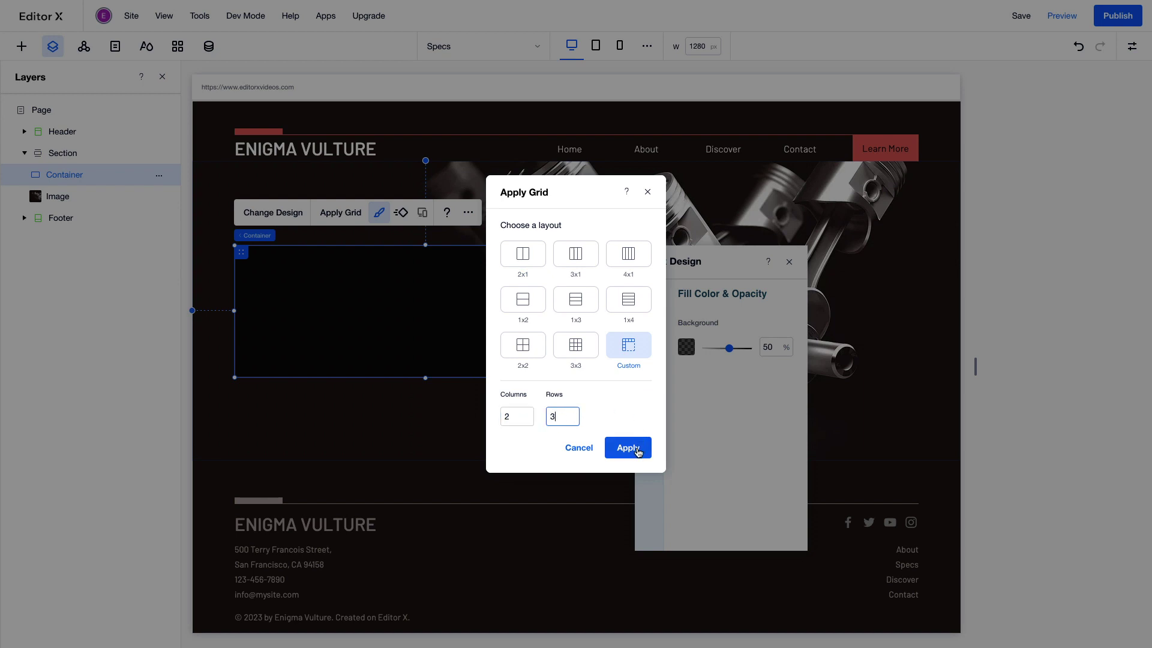
pyautogui.click(635, 449)
# - Add a small title text element into the container grid
pyautogui.click(21, 51)
pyautogui.click(27, 188)
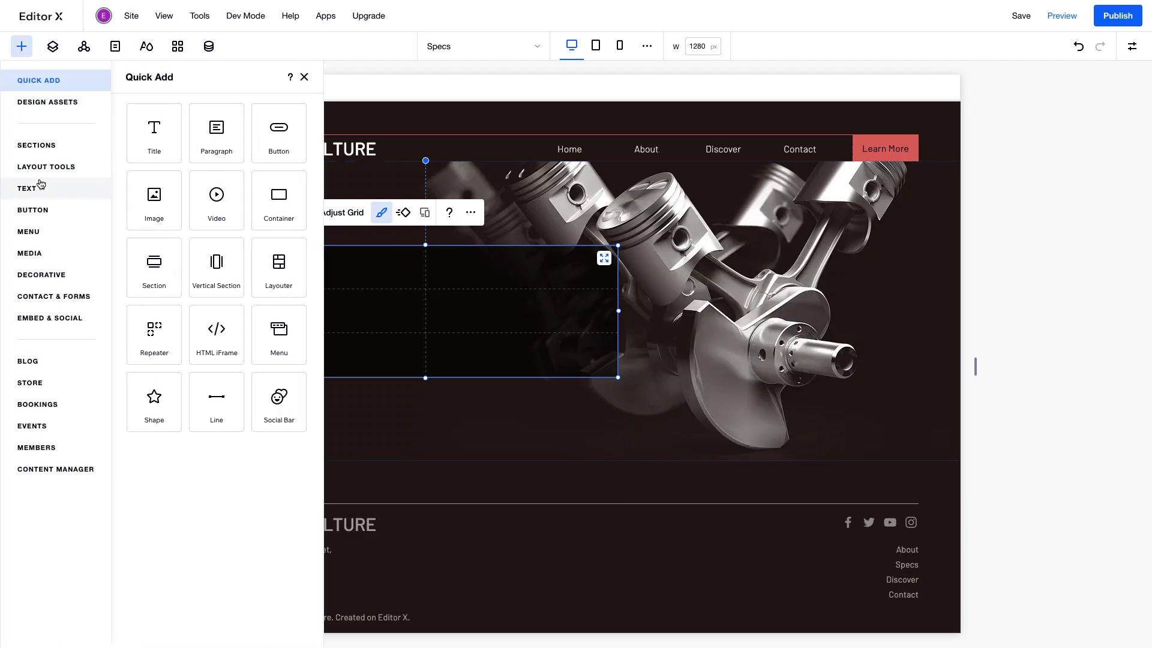
pyautogui.click(139, 103)
pyautogui.click(208, 364)
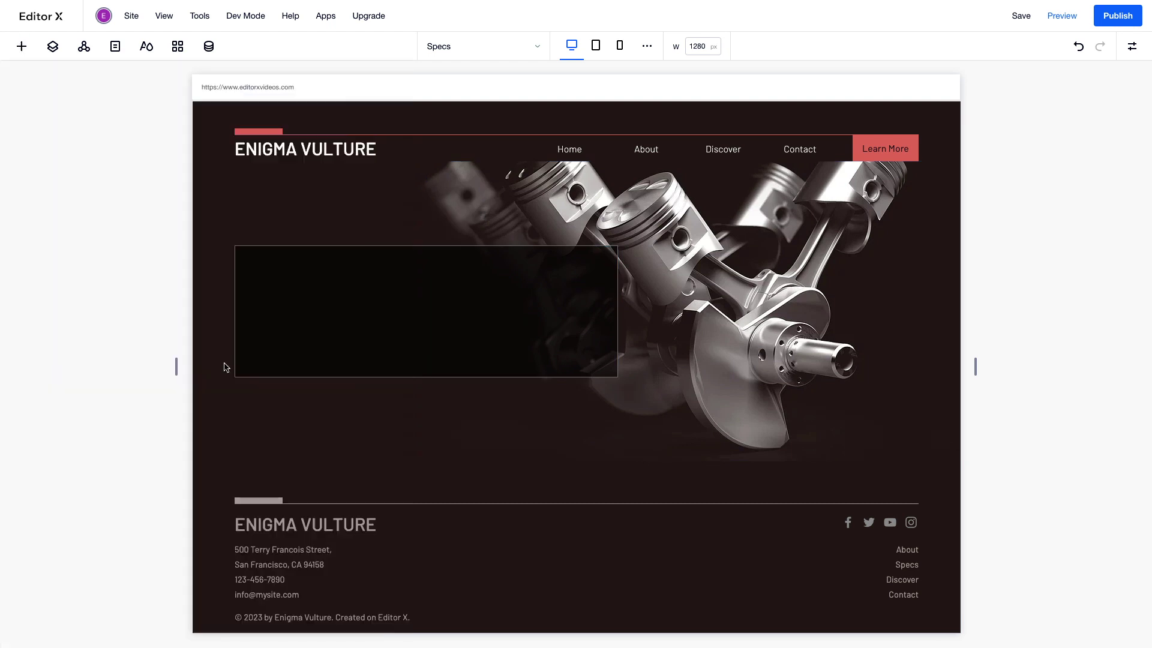
pyautogui.click(504, 329)
# - Style the title Barlow Medium, size 22, bold, and enter 'BATTERY'
pyautogui.click(602, 306)
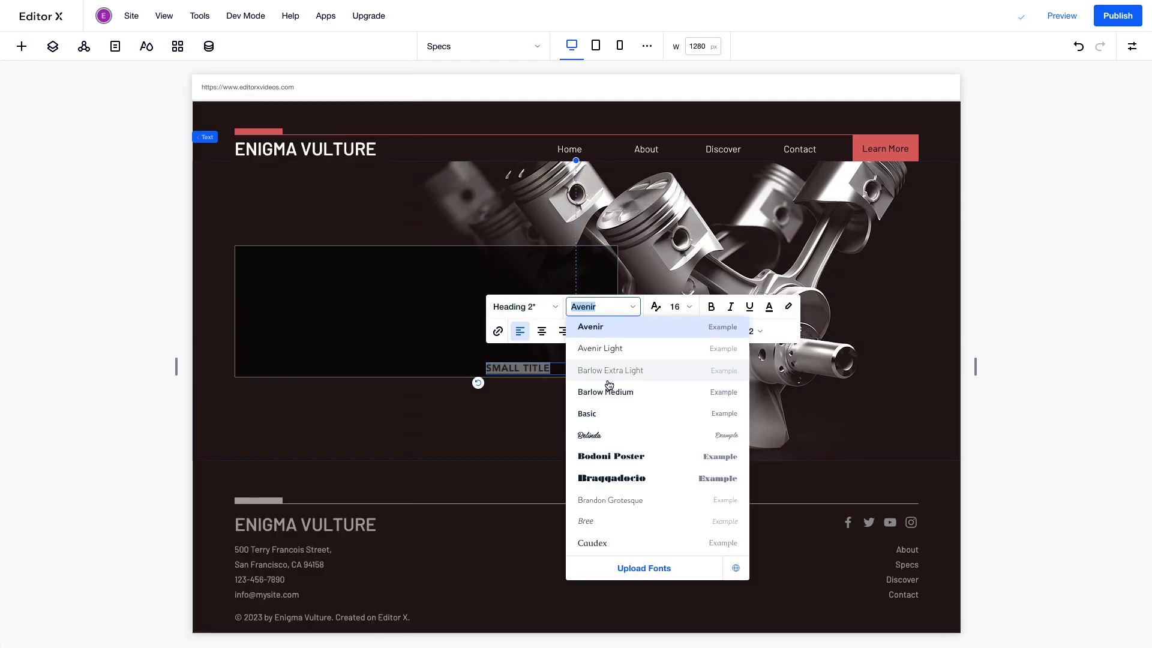
pyautogui.click(609, 385)
pyautogui.click(679, 307)
pyautogui.click(682, 457)
pyautogui.click(712, 308)
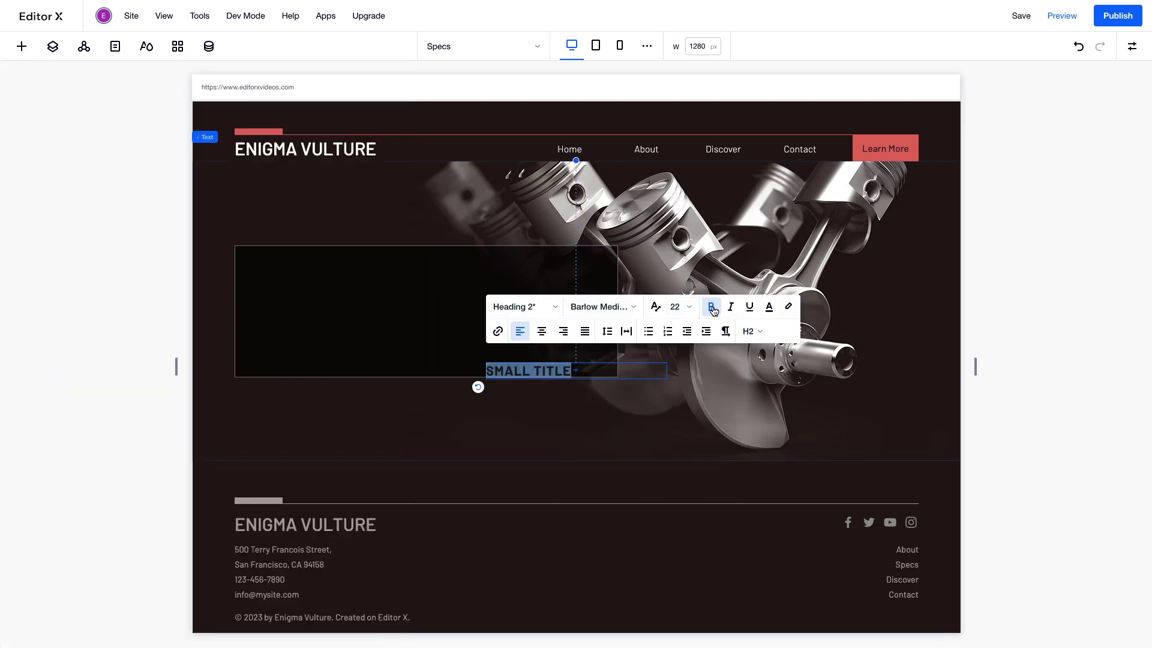
pyautogui.click(769, 306)
pyautogui.write('BATTERY')
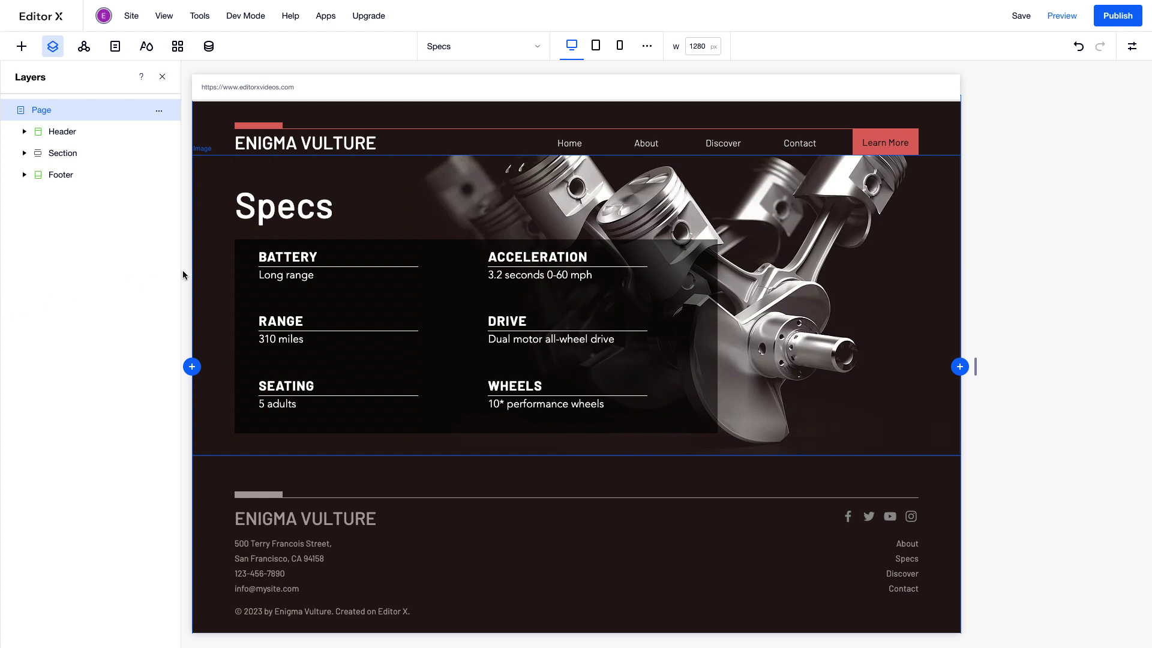
# - Open the Inspector for the spec grid Container to show its size, docking and margins
pyautogui.click(293, 260)
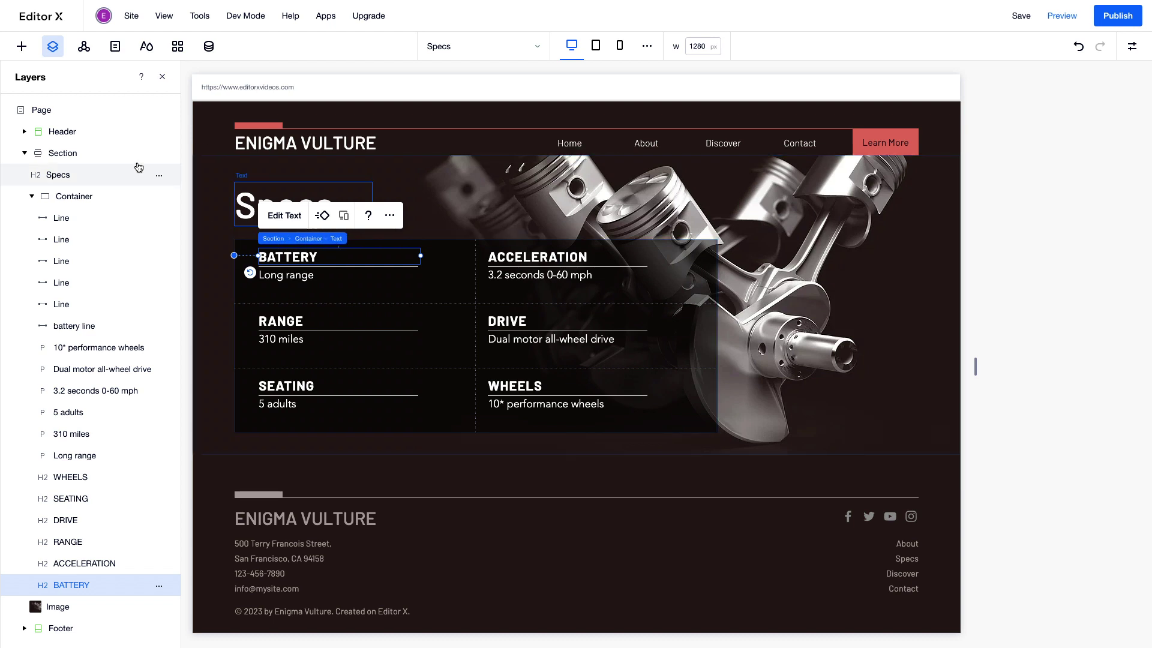
pyautogui.click(132, 159)
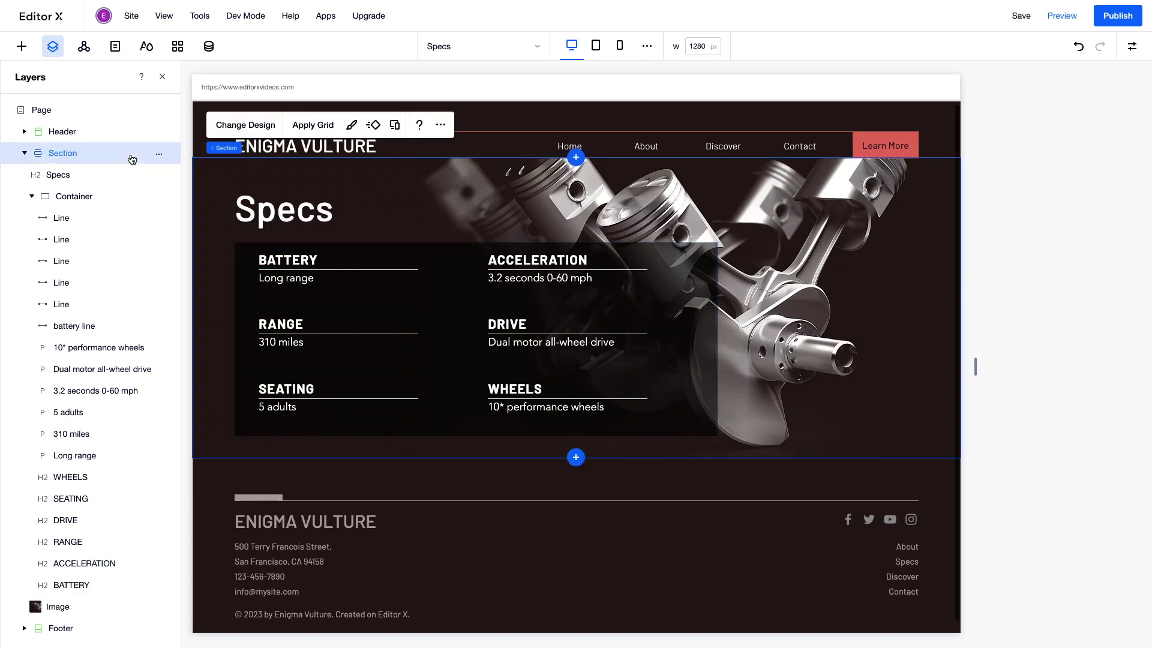
pyautogui.click(119, 201)
pyautogui.click(117, 590)
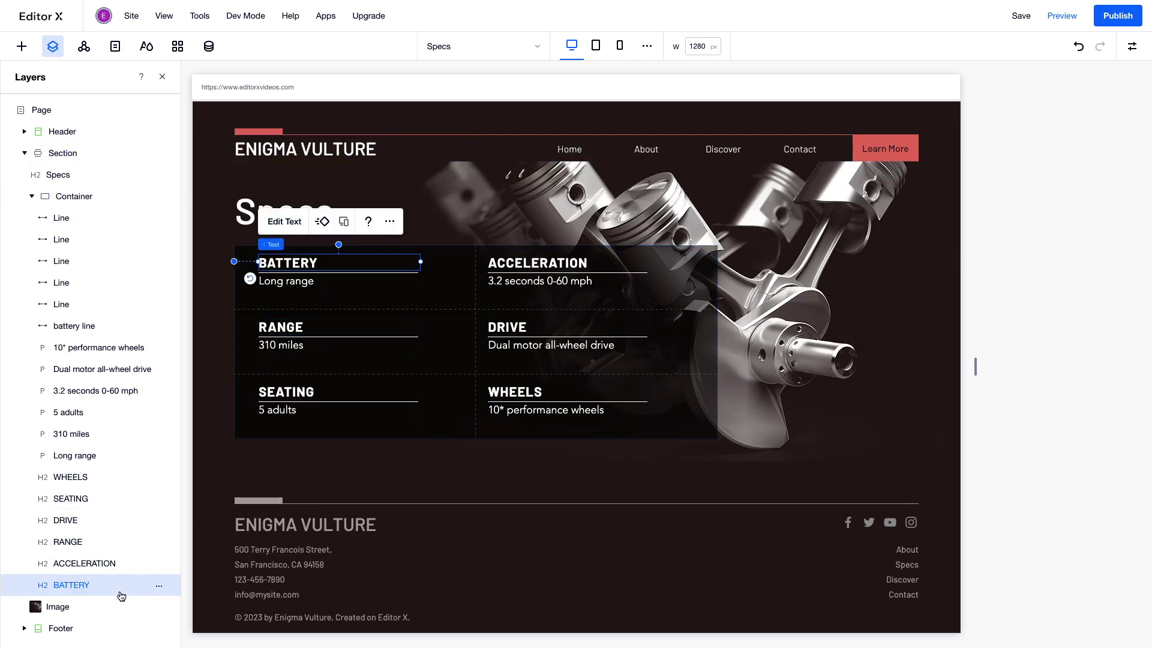
pyautogui.click(1132, 46)
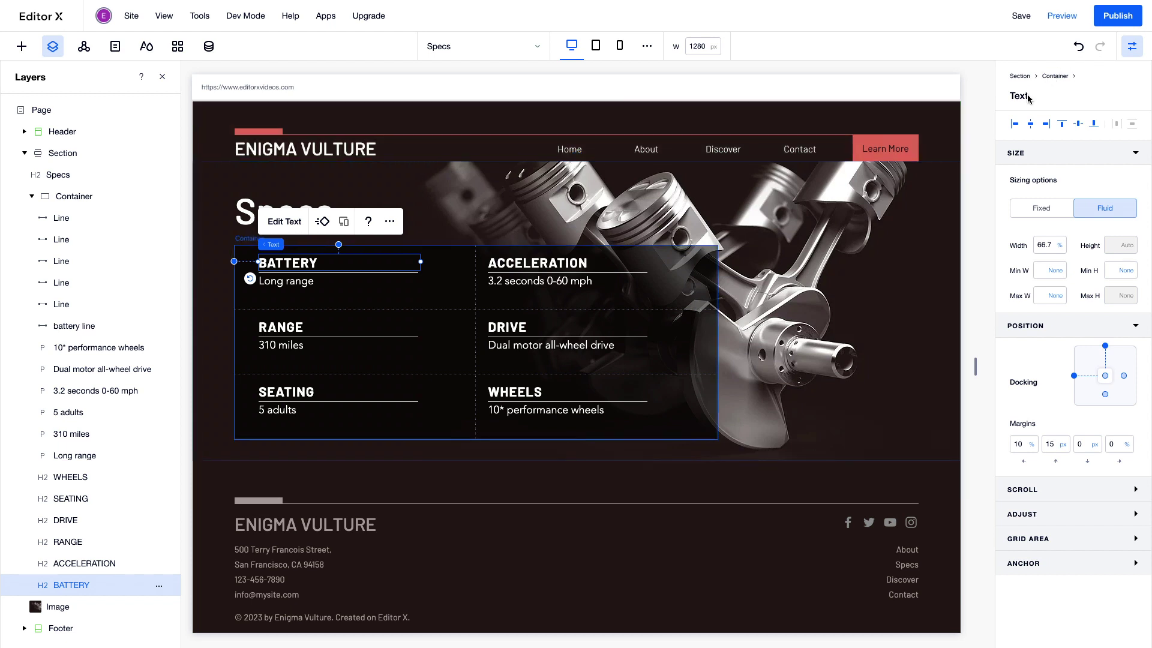
pyautogui.hotkey('ctrl', 'z')
pyautogui.moveTo(664, 293)
pyautogui.mouseDown()
pyautogui.moveTo(840, 300)
pyautogui.moveTo(672, 289)
pyautogui.mouseUp()
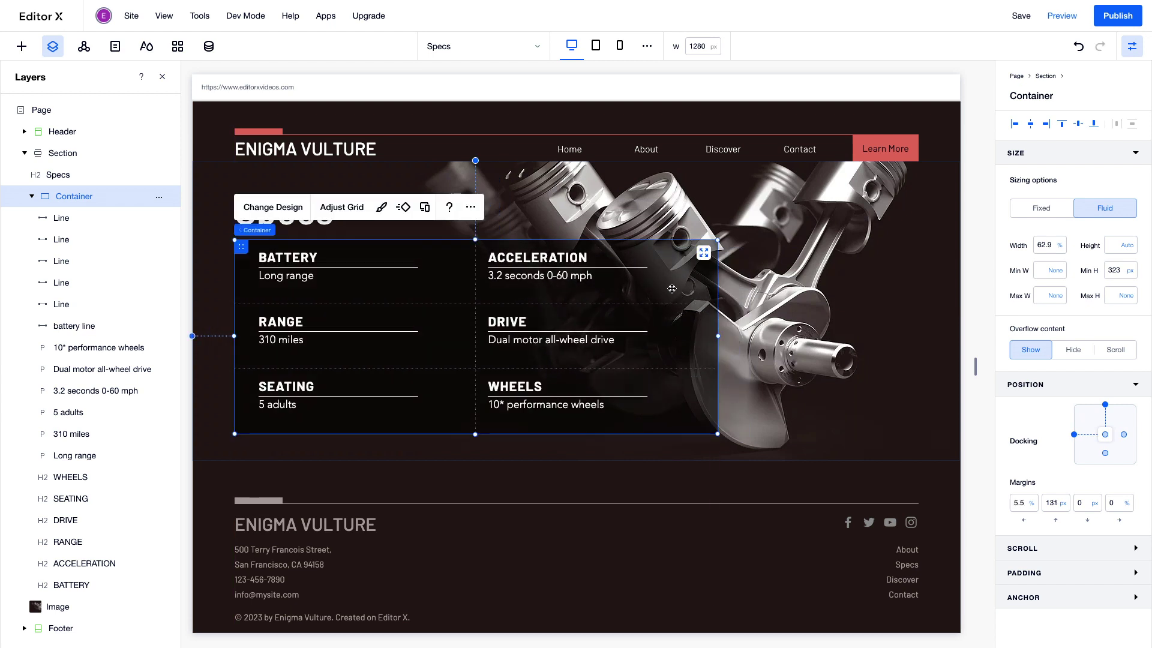